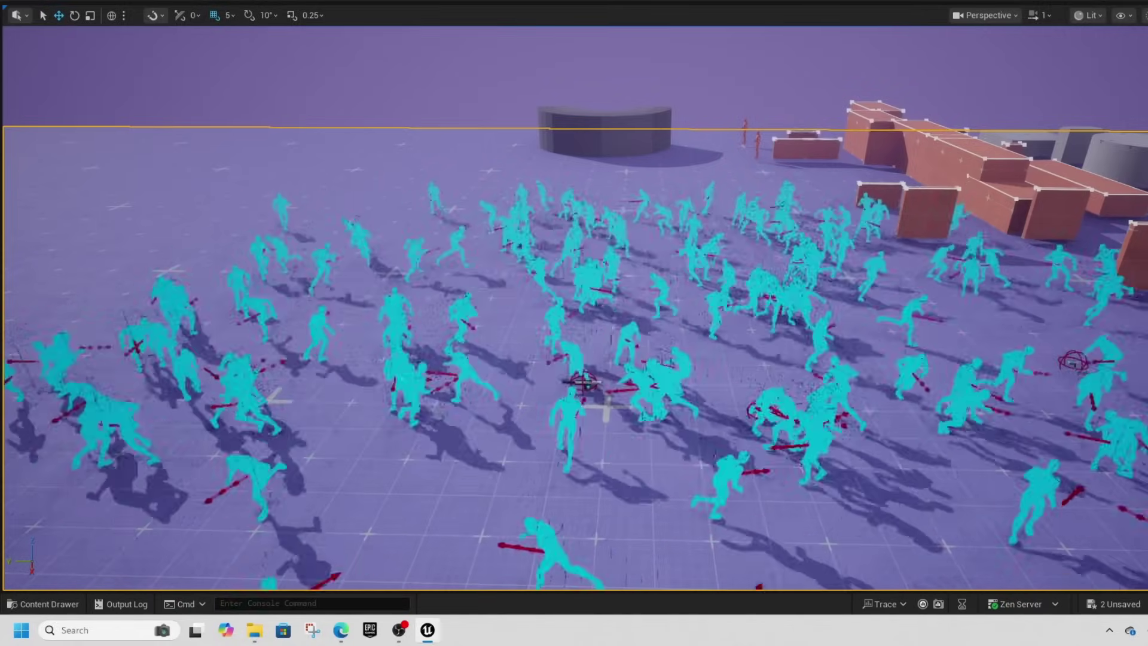
right_click_drag(514, 226, 676, 269)
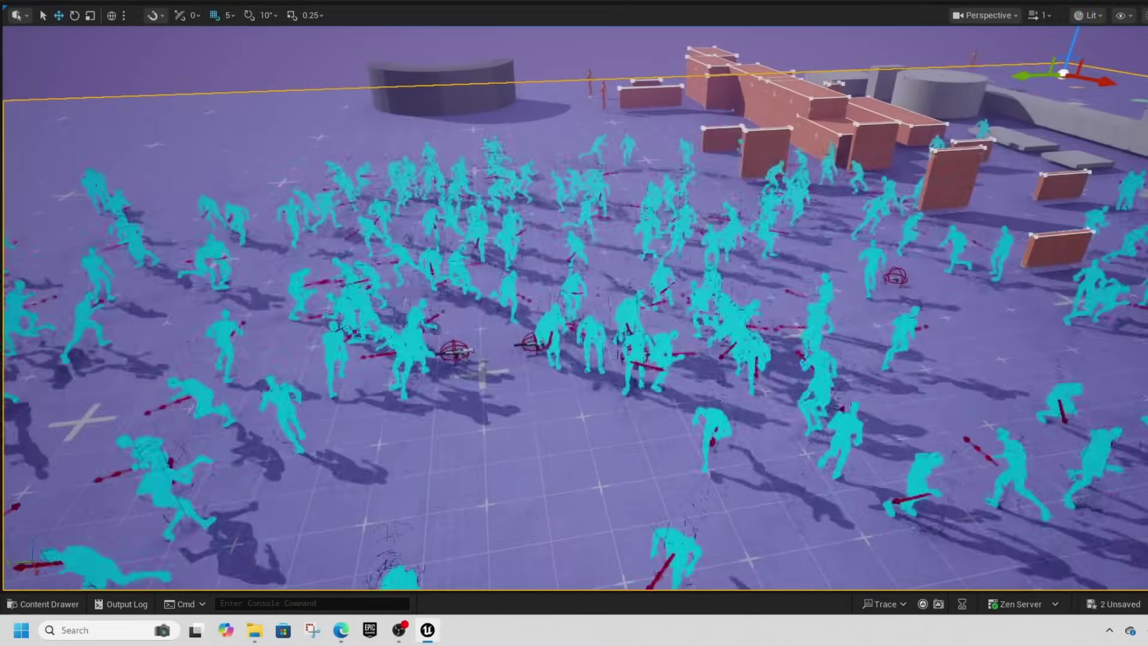
right_click_drag(574, 308, 556, 265)
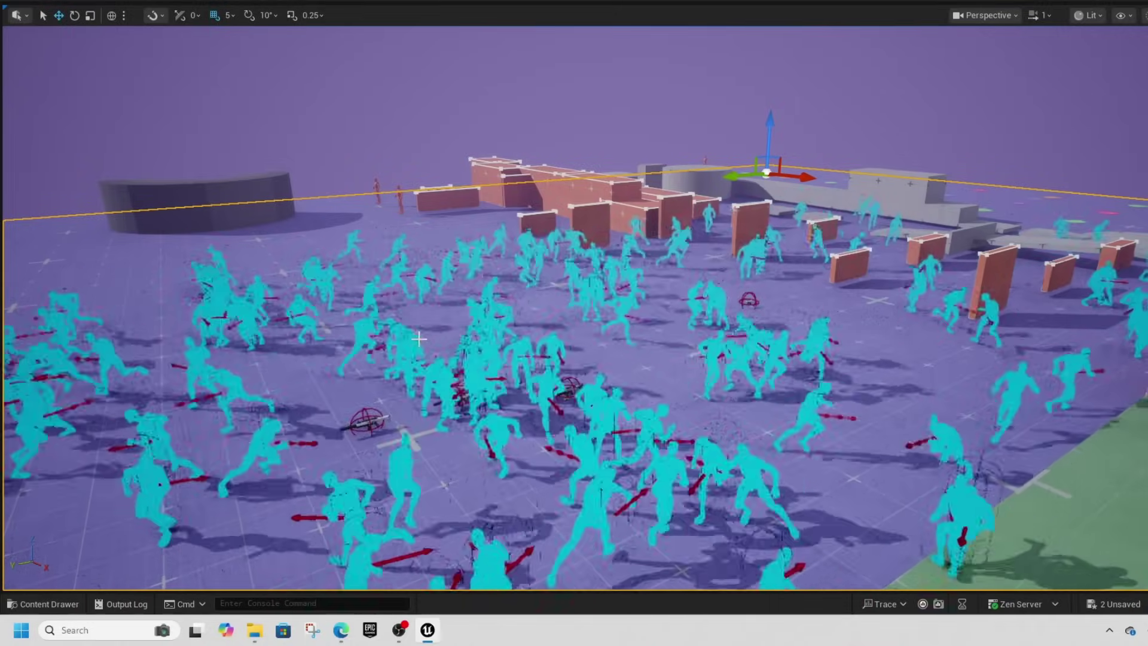
right_click_drag(480, 387, 637, 430)
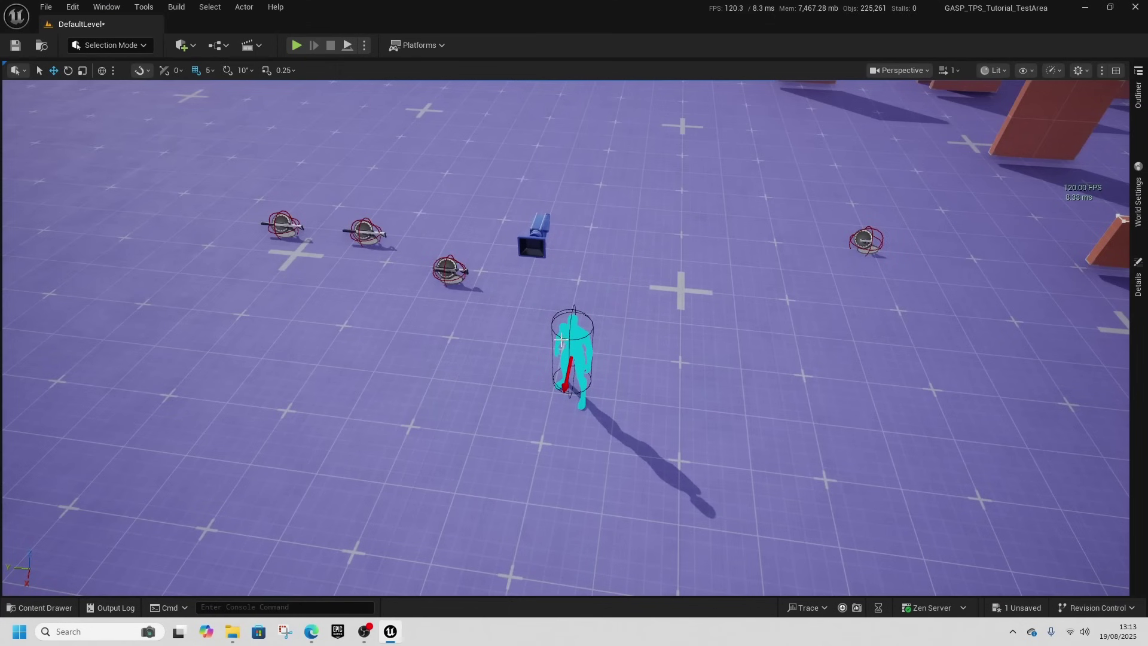
Open the bp_enemy Blueprint from the actor in the level and locate its Anim Class asset, ABP_SandboxCharacter, among the project files
right_click(573, 354)
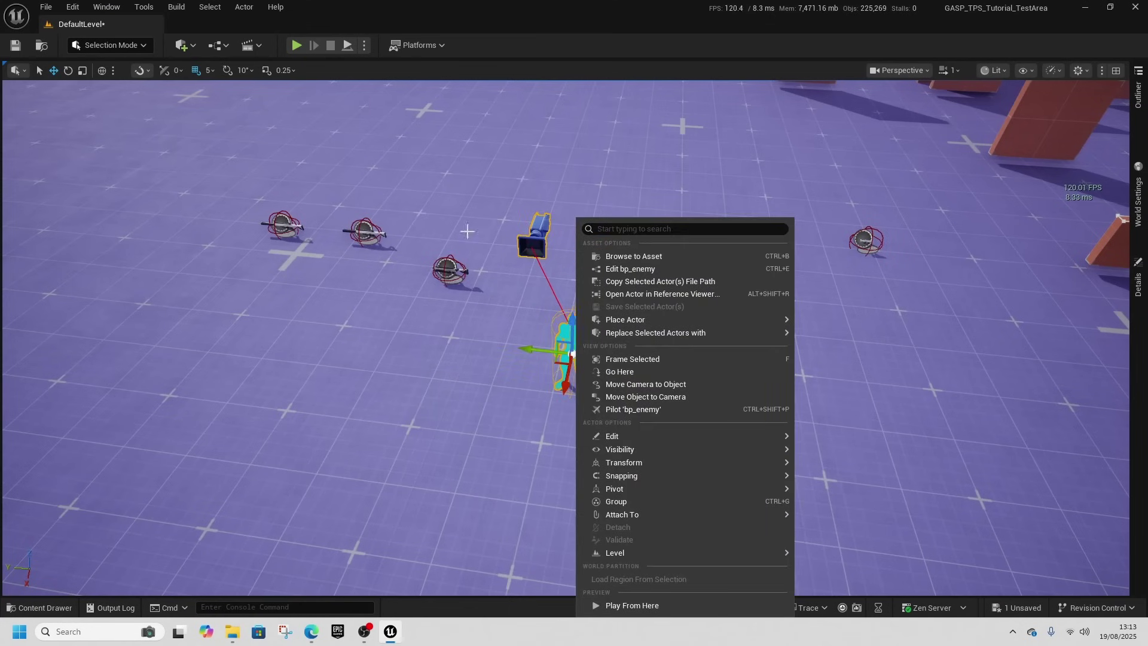
mouse_move(368, 316)
right_mouse_down()
mouse_move(481, 242)
mouse_move(425, 294)
mouse_move(367, 317)
right_mouse_up()
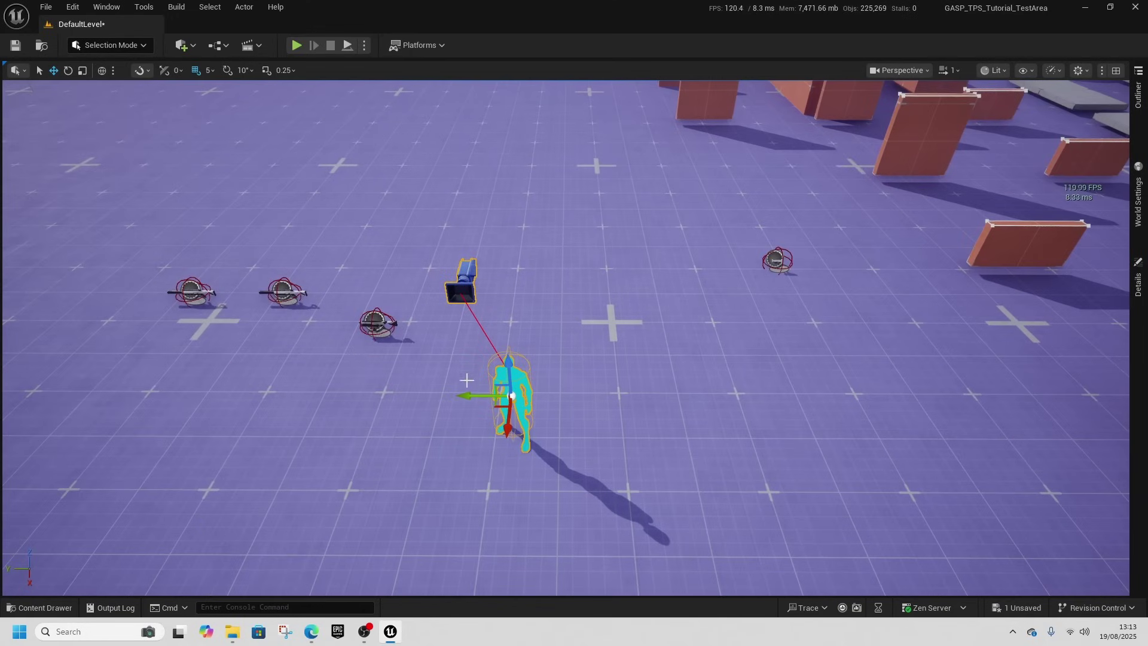
right_click(509, 383)
left_click(581, 256)
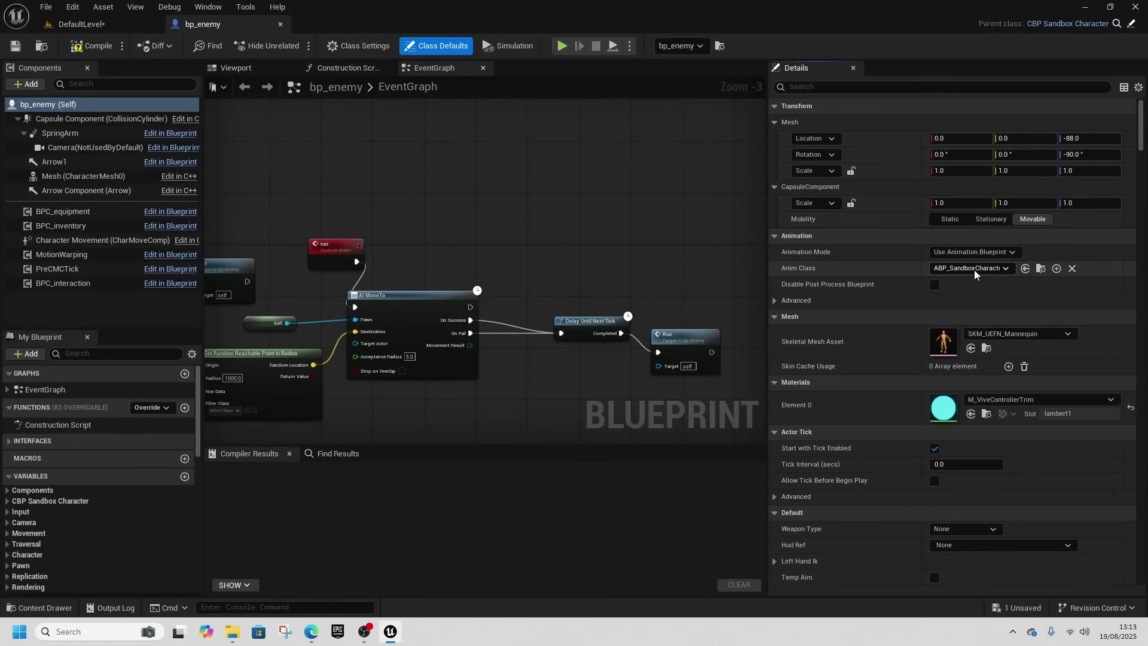
left_click(1041, 268)
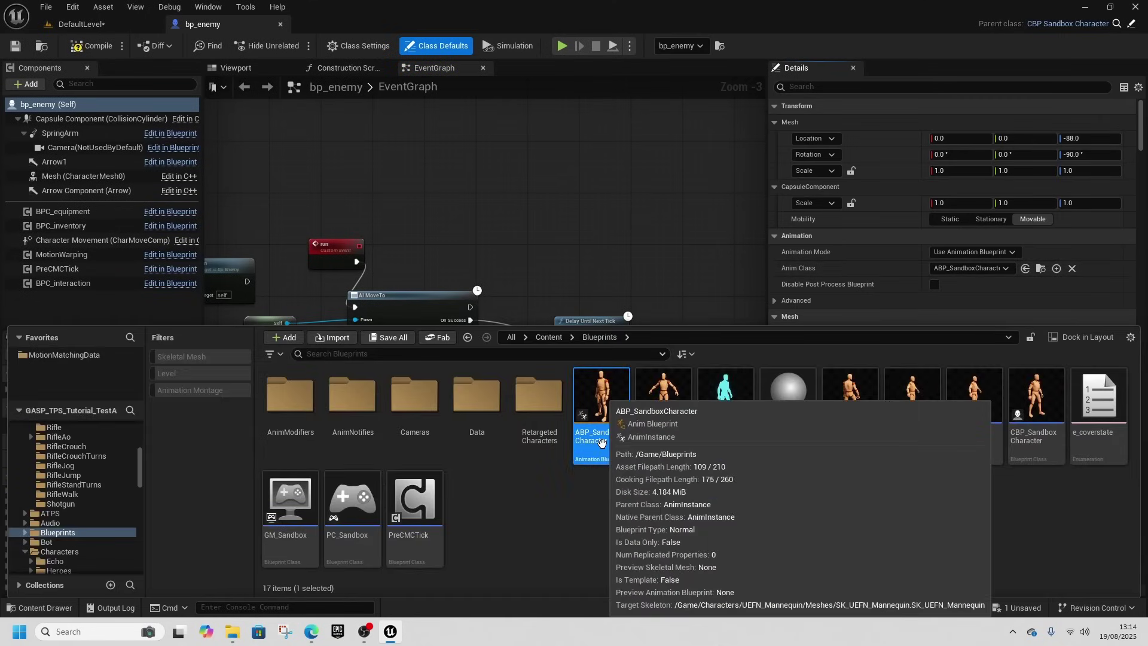
left_click(641, 259)
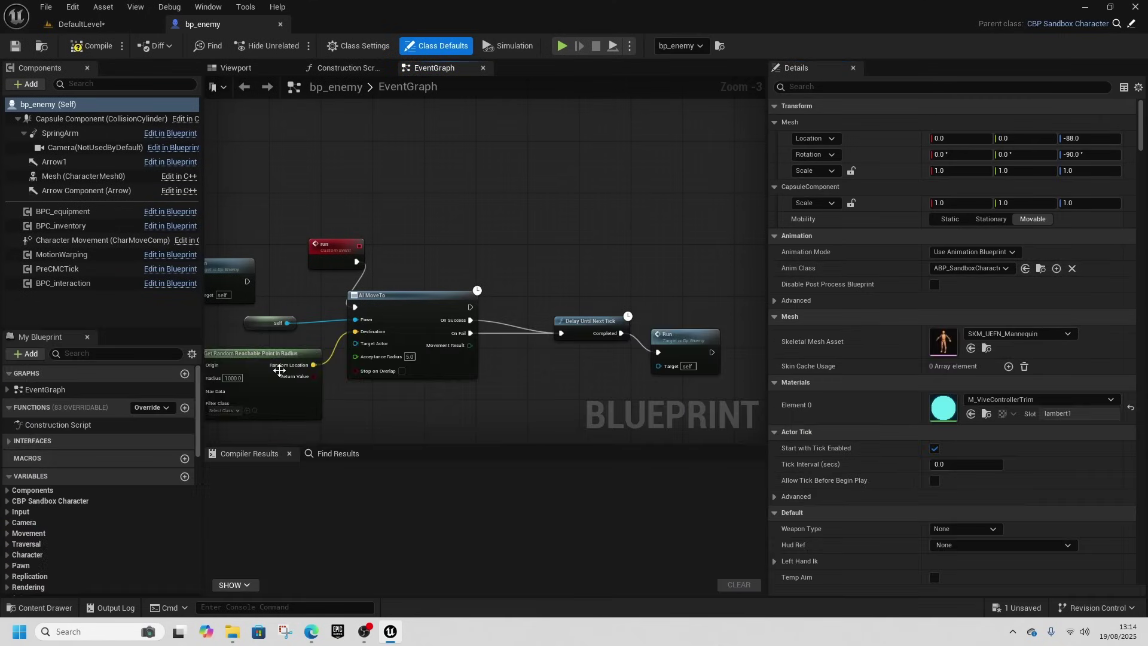
Review the bp_enemy event graph from the Run call through AI MoveTo to the Delay Until Next Tick loop, and close the Blueprint
right_click_drag(290, 368, 486, 354)
left_click_drag(393, 261, 393, 248)
right_click_drag(523, 265, 459, 252)
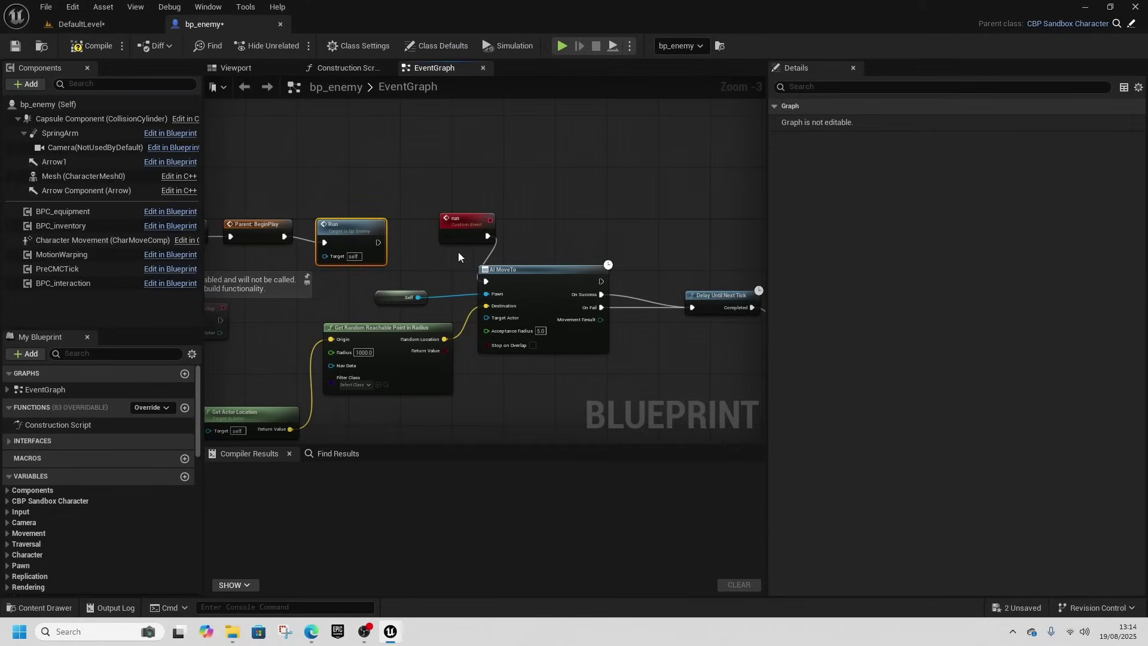
left_click(544, 276)
right_click_drag(502, 375, 351, 361)
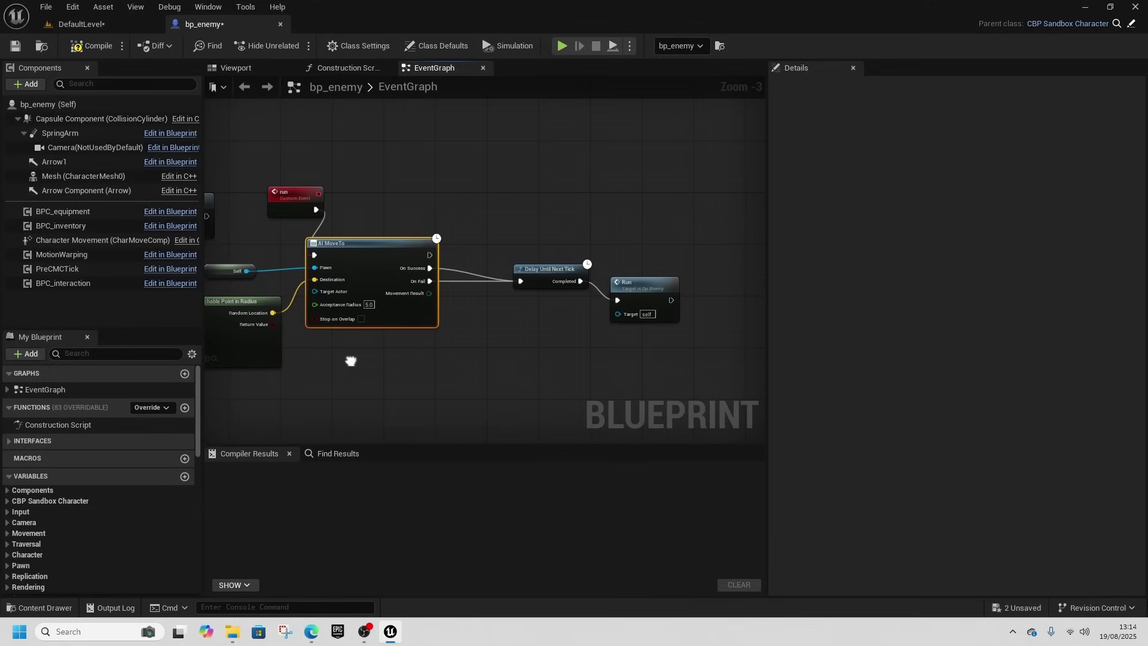
left_click(644, 288)
left_click(280, 24)
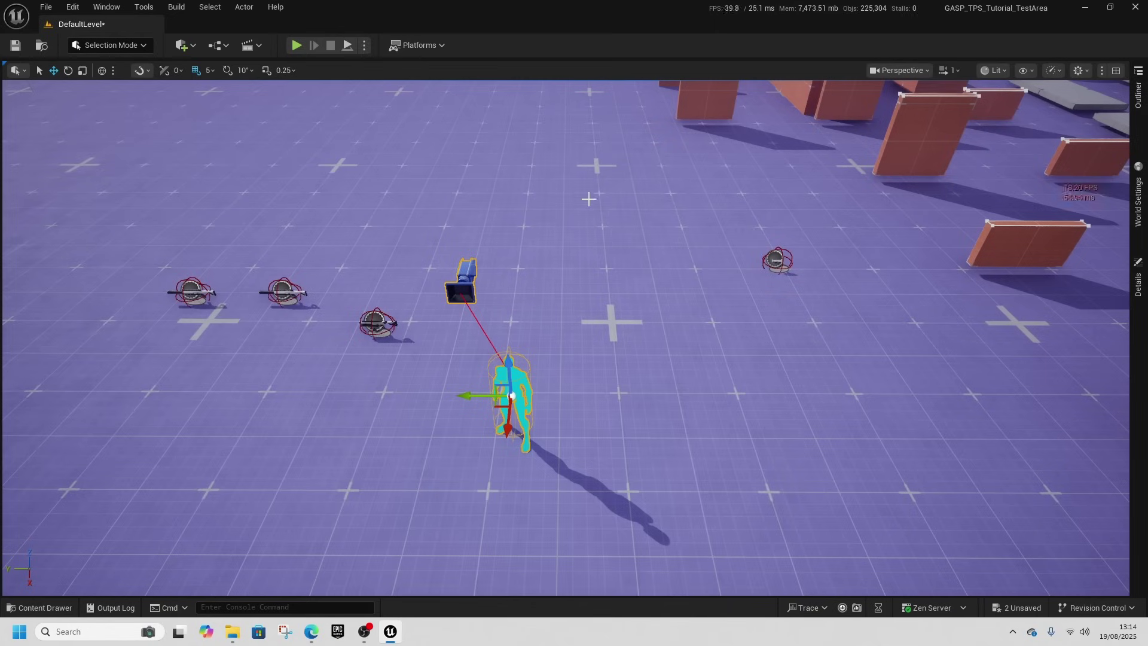
Run the level in Simulate mode to watch the bp_enemy actors roam the floor, and stop the simulation
left_click(364, 45)
left_click(413, 168)
right_click_drag(625, 291, 648, 228)
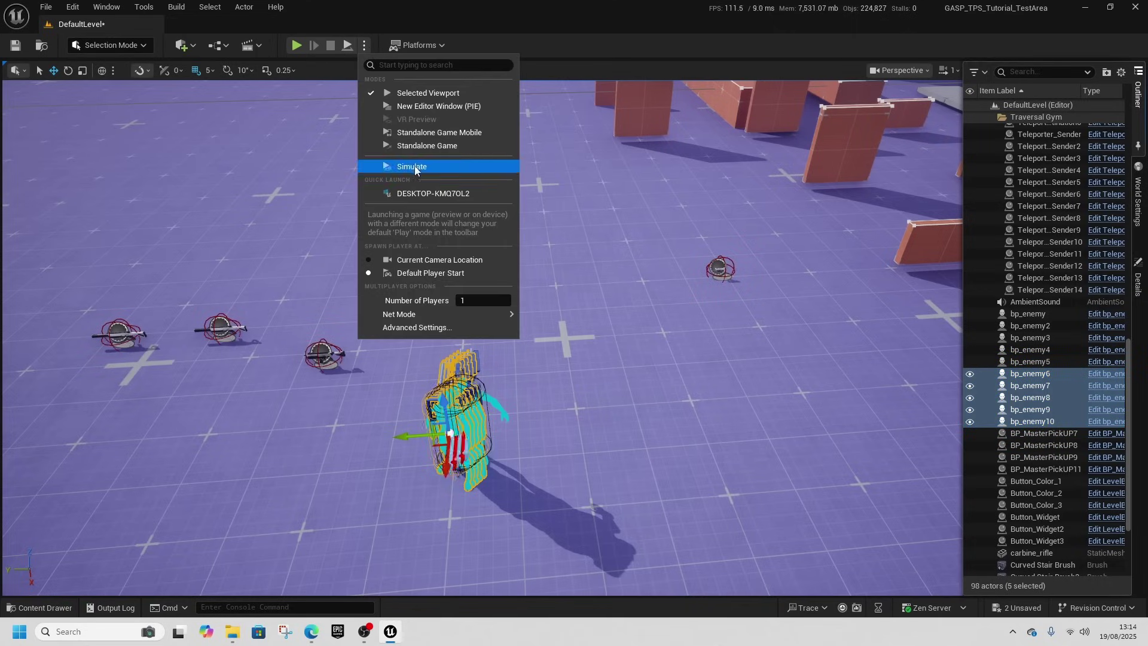
left_click(415, 165)
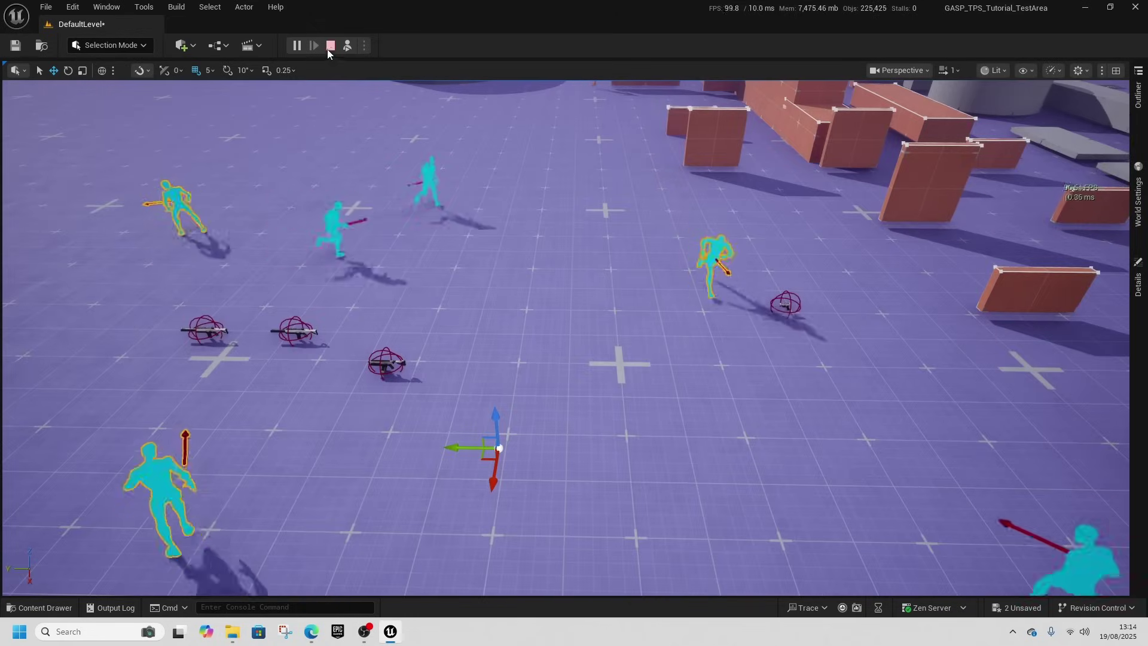
left_click(330, 46)
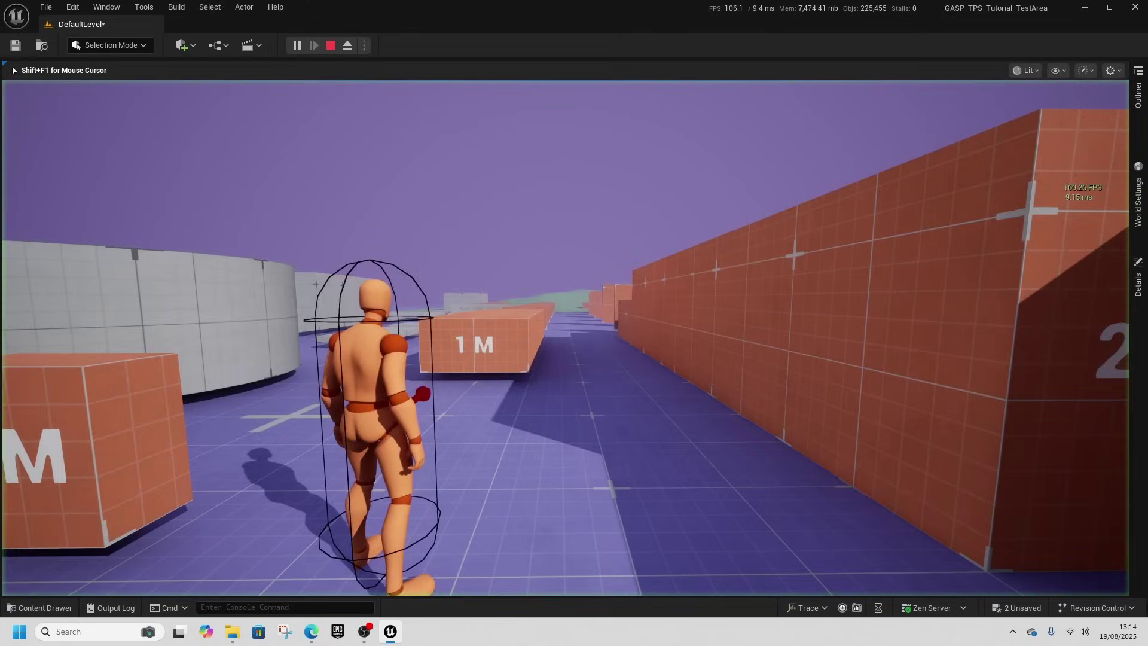
Play-test the level by running and climbing over the blocks towards the roaming enemies, and end the play session
key("w")
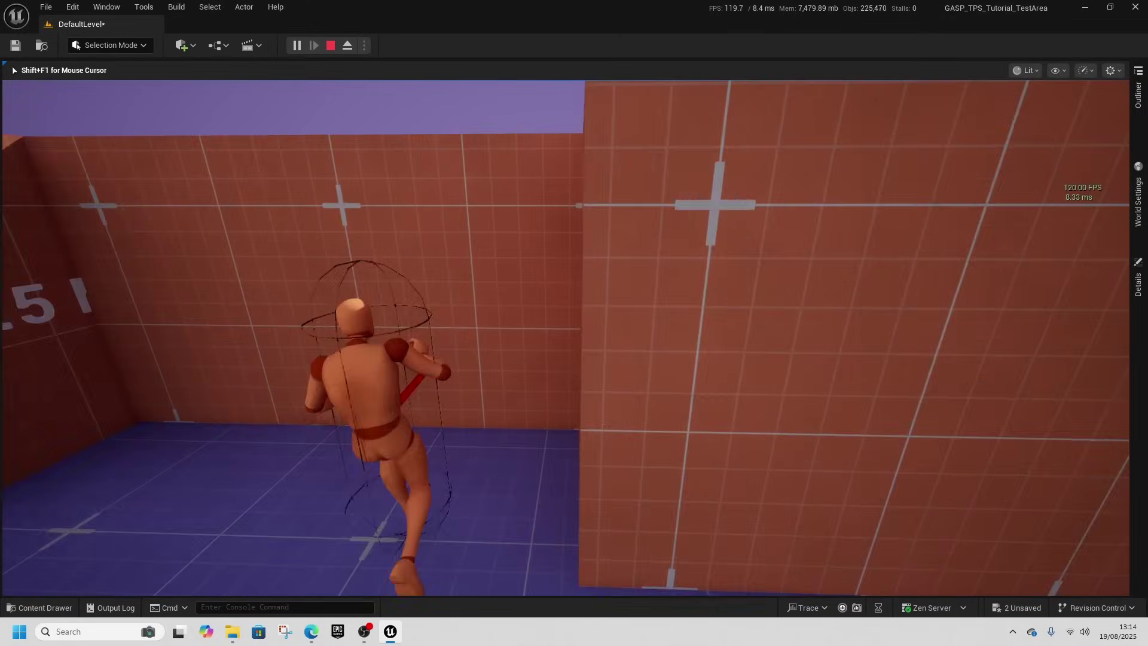
key("space")
key("w")
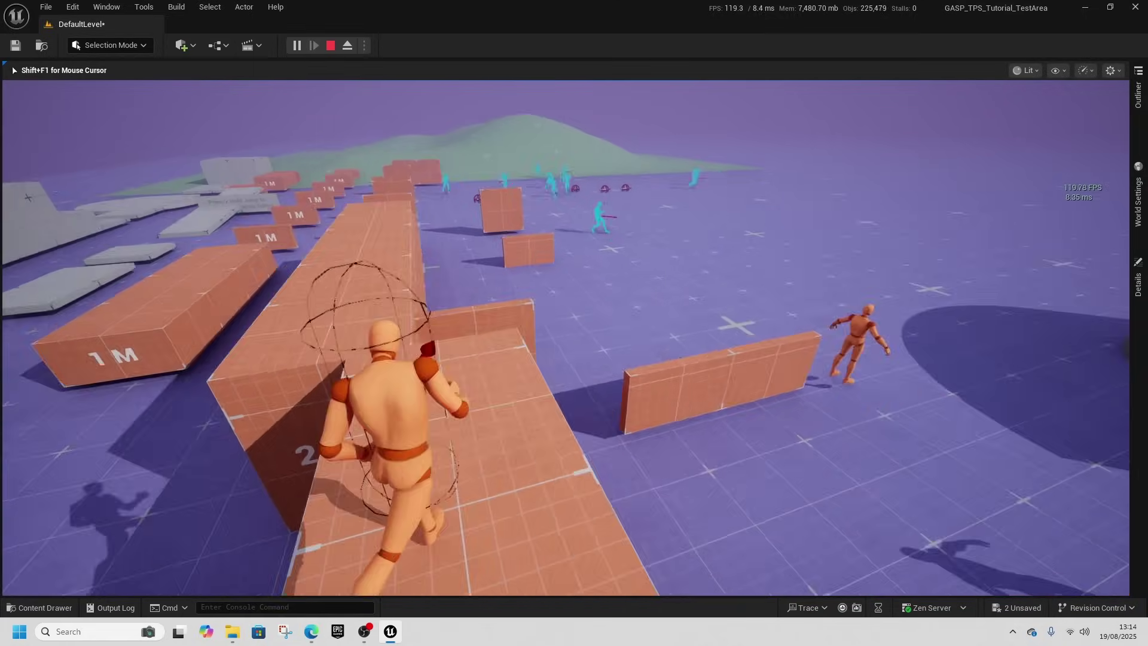
key("space")
key("w")
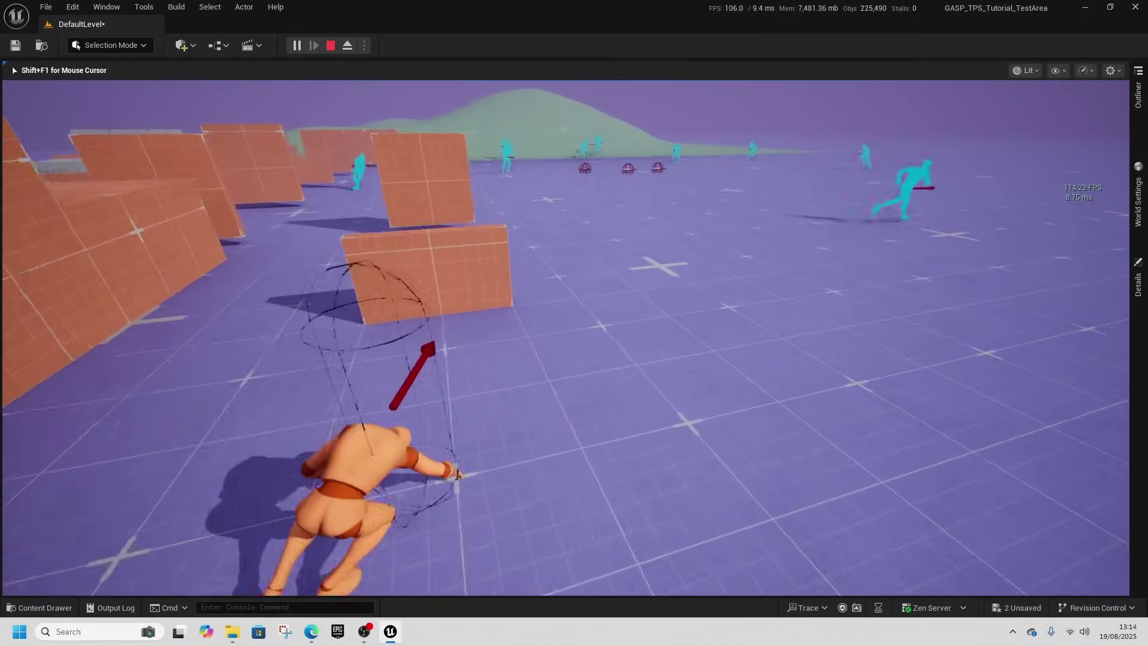
key("w")
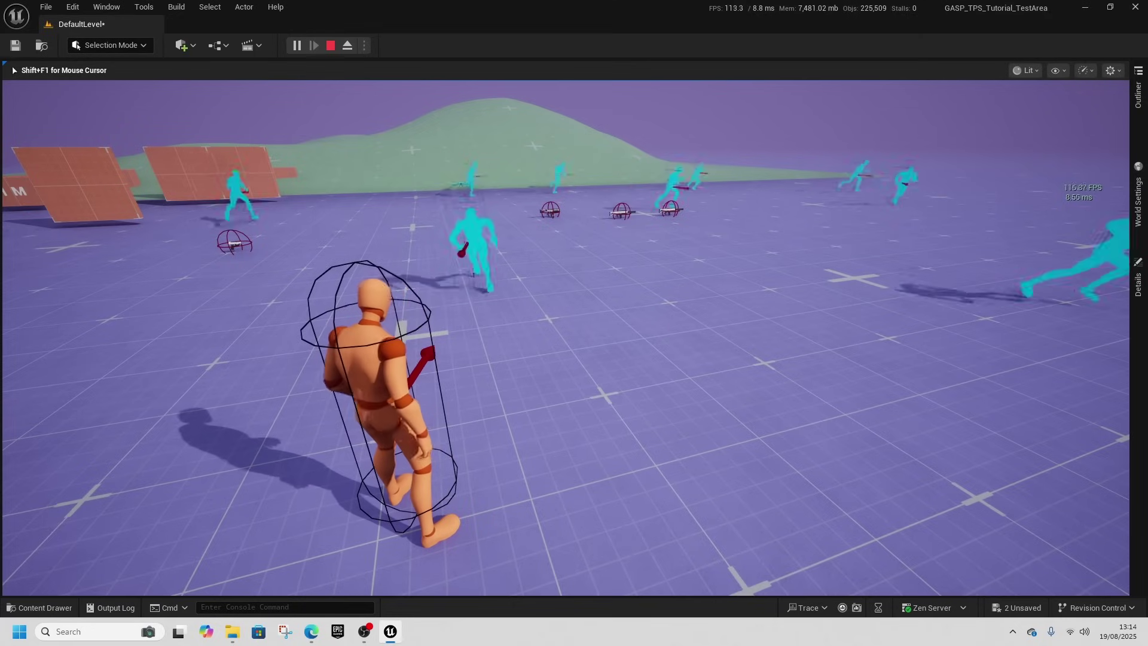
key("w")
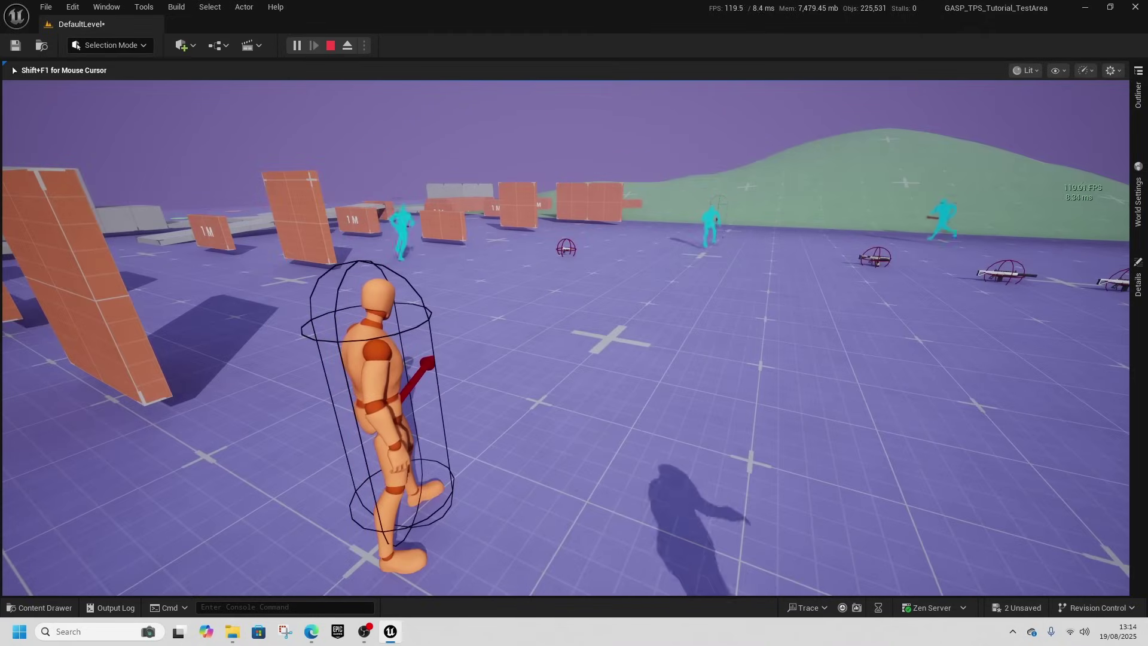
key("shift+F1")
left_click(331, 47)
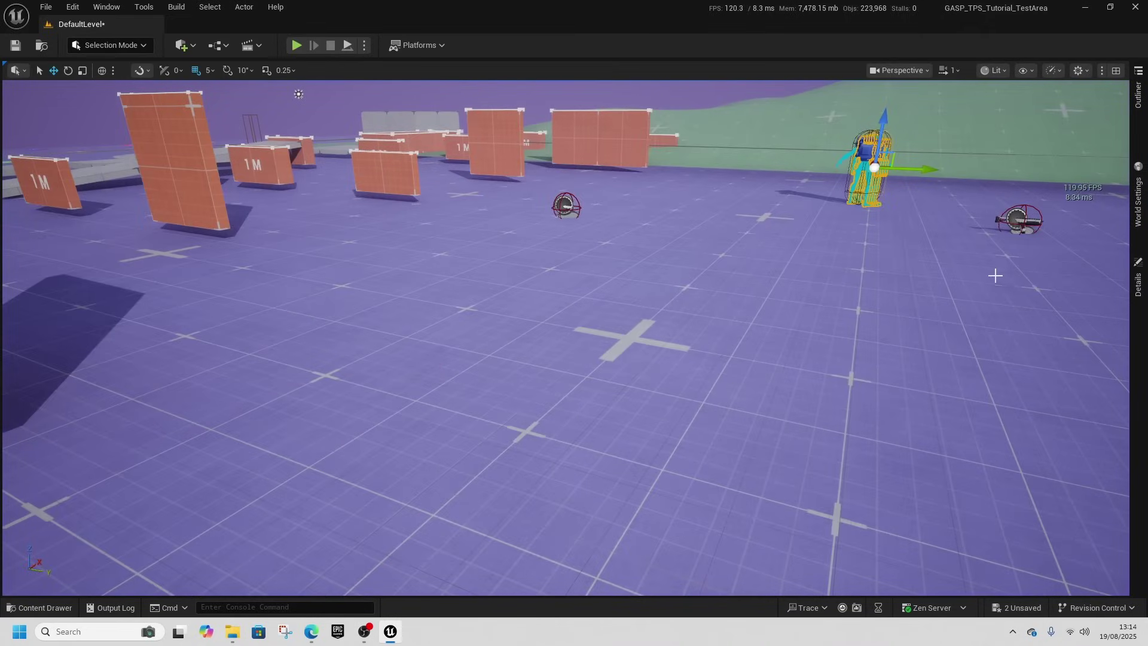
Select bp_enemy through bp_enemy10 in the Outliner and duplicate the group of ten four times, up to bp_enemy50
left_click(1136, 120)
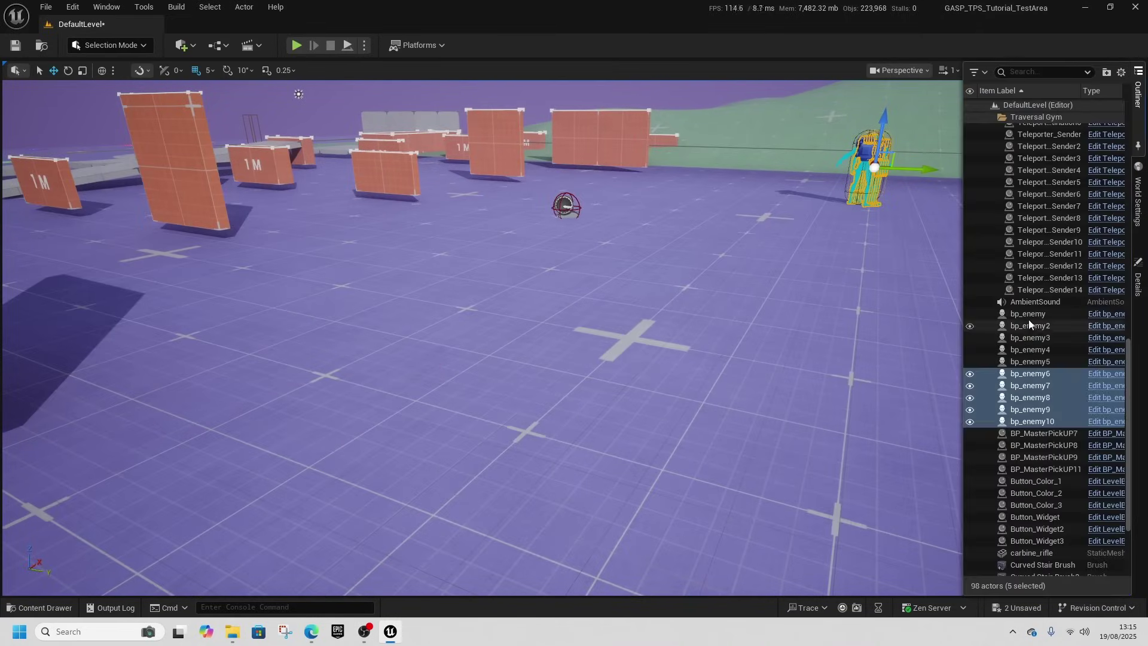
left_click(1034, 421, "shift")
key("ctrl+d")
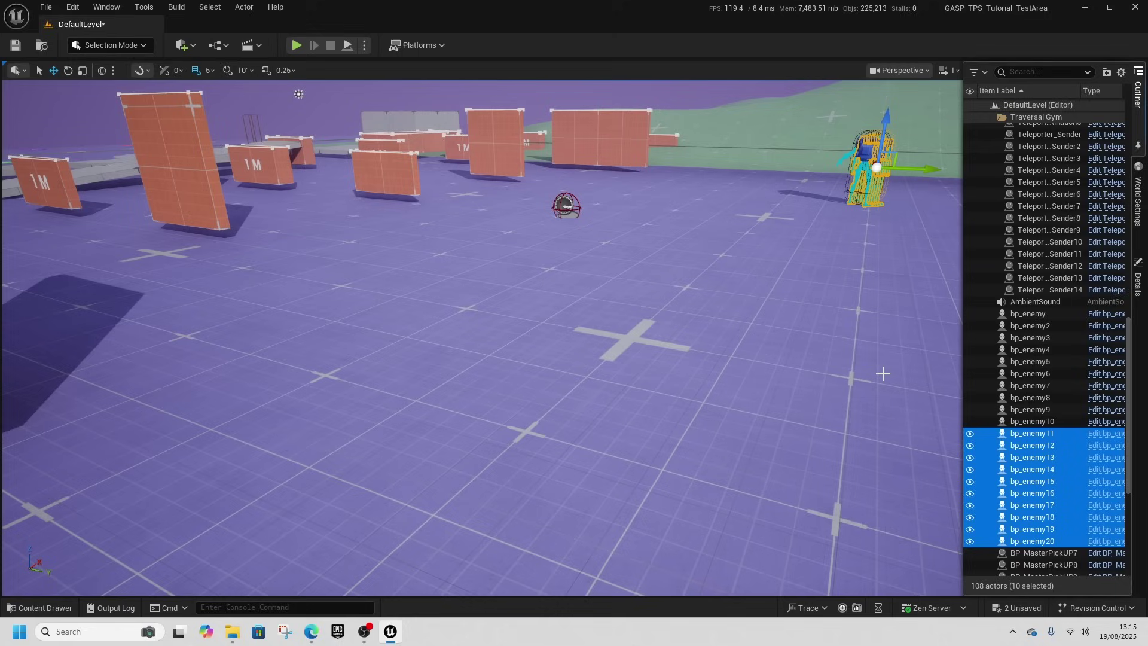
key("ctrl+d")
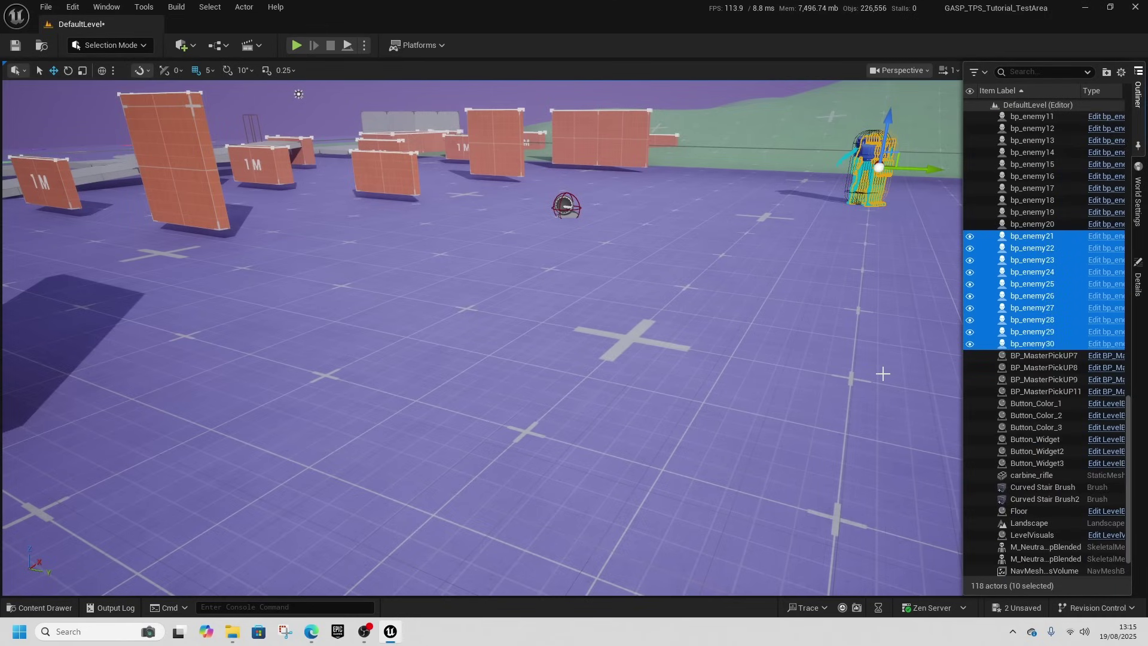
key("ctrl+d")
key("ctrl+d")
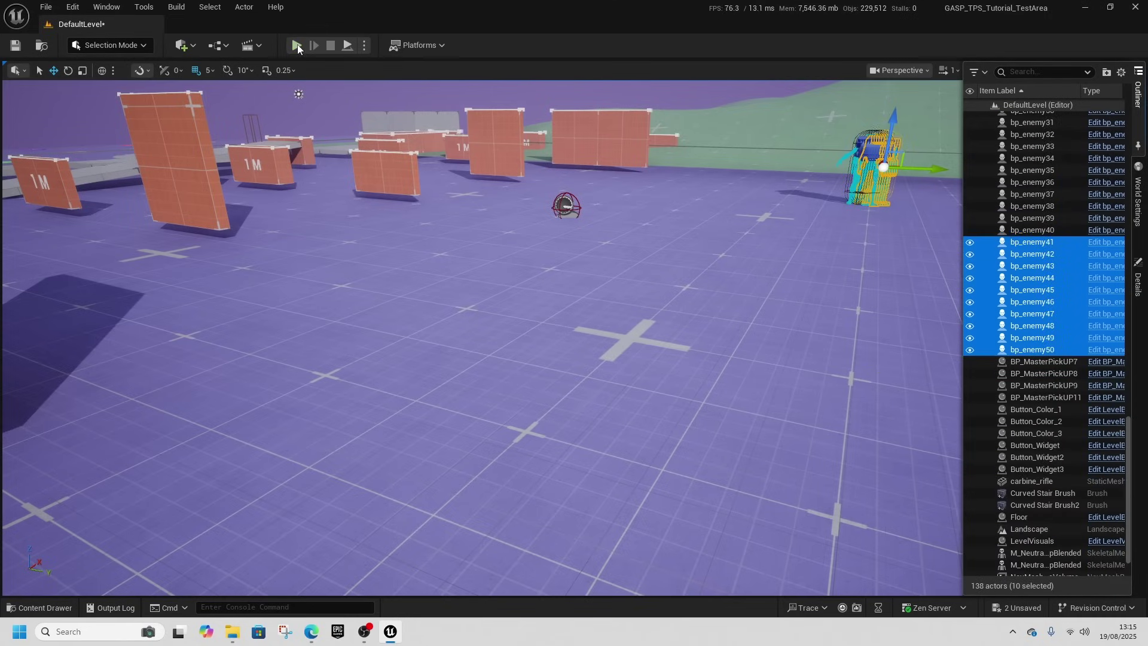
Play the level with fifty enemies, run the character over the blocks into the crowd to check performance, and stop playing
left_click(297, 46)
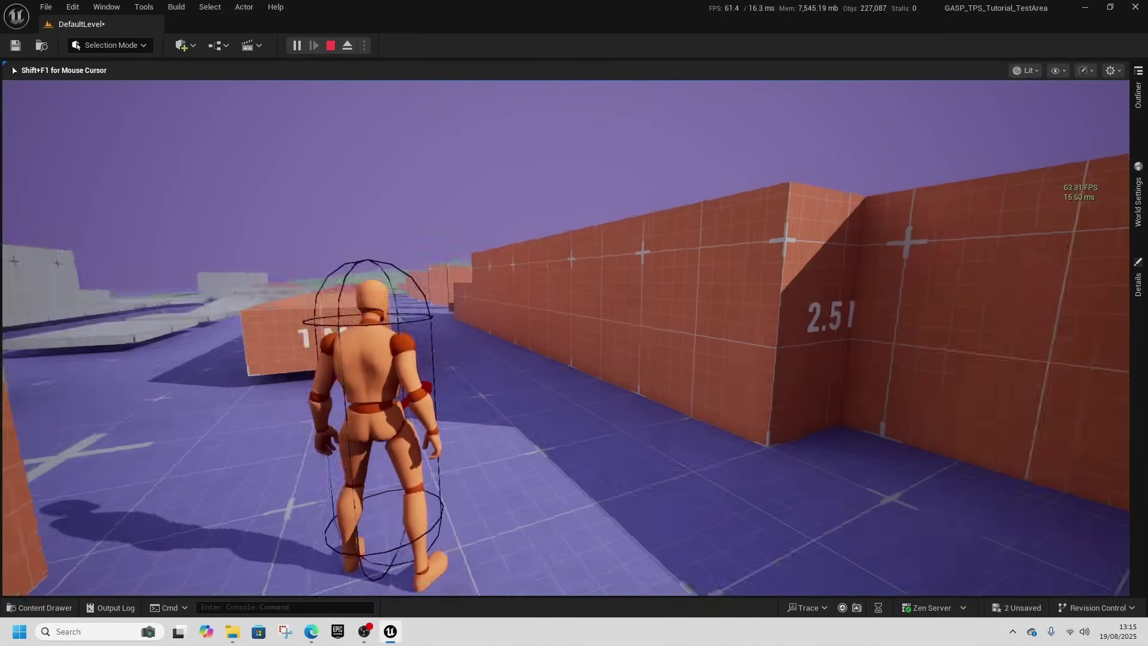
key("w")
key("space")
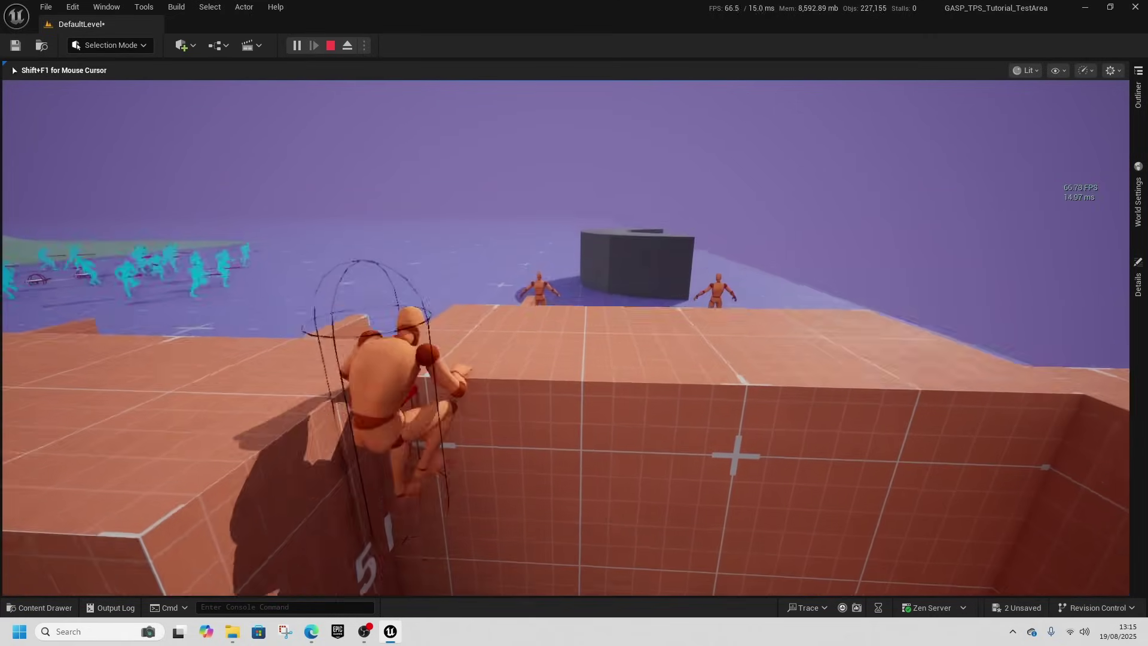
key("w")
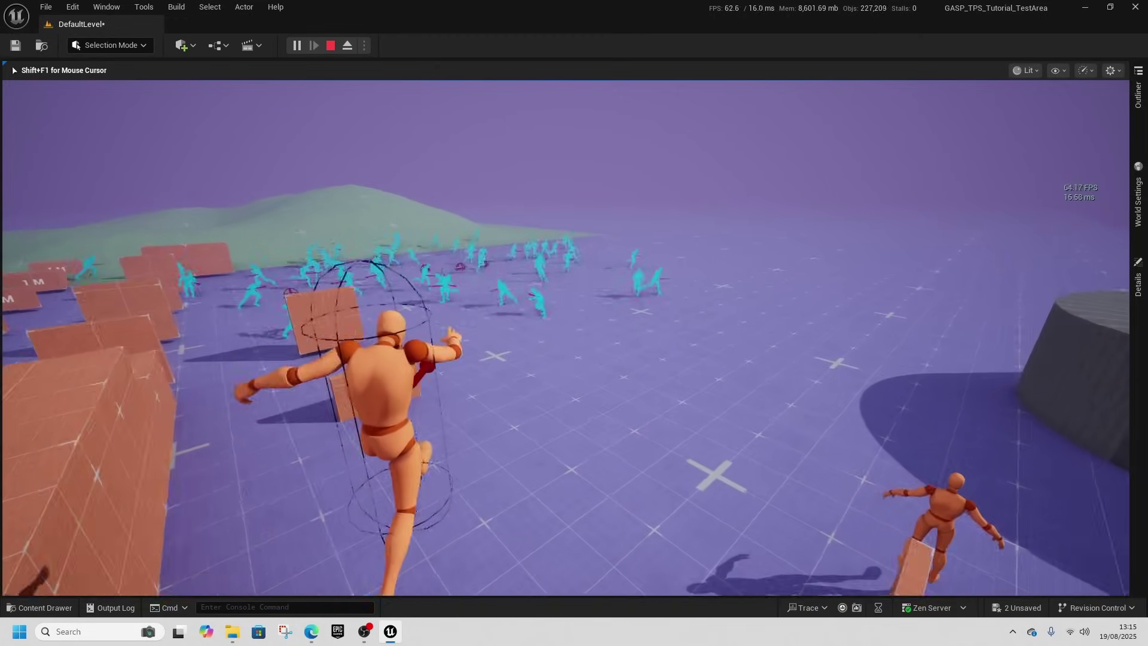
key("w")
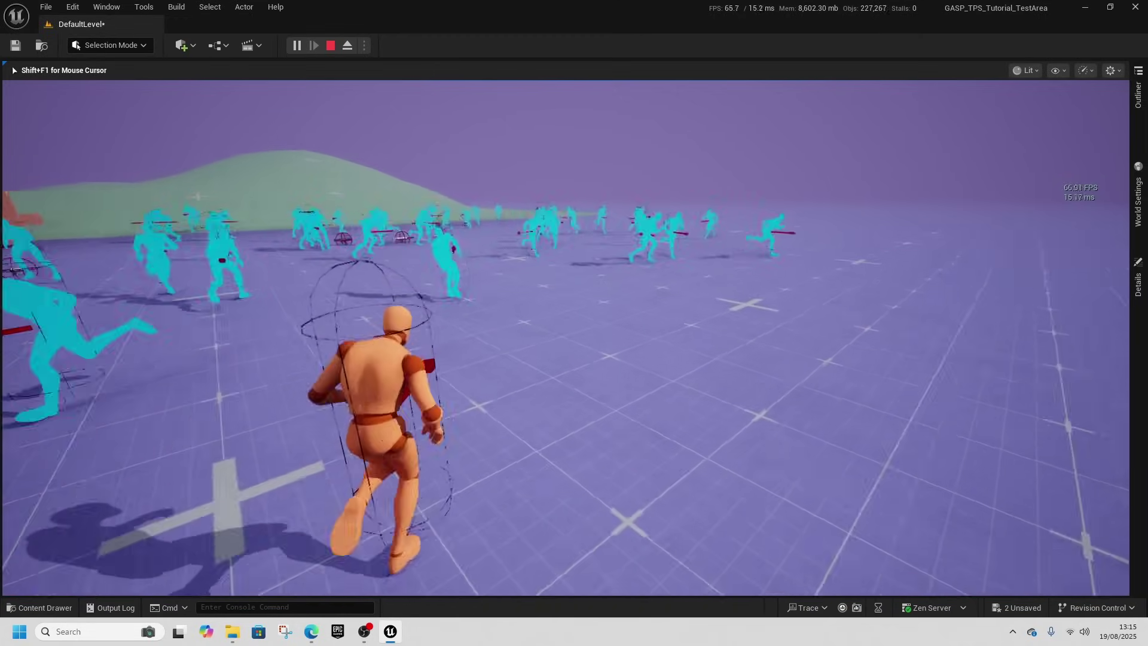
key("w")
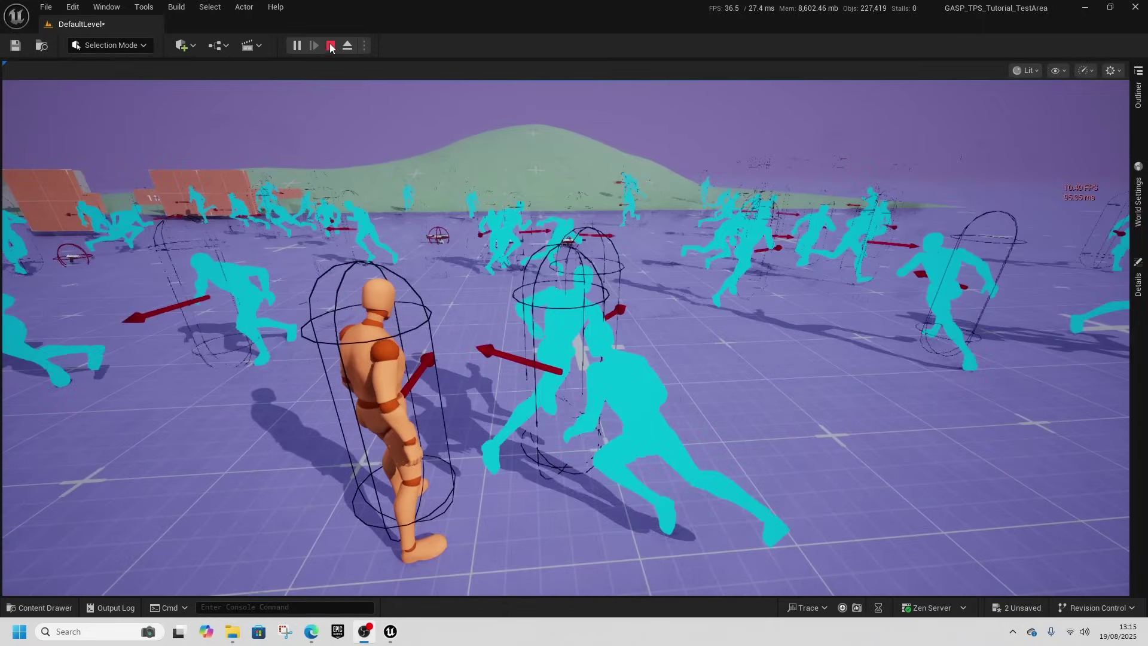
key("Escape")
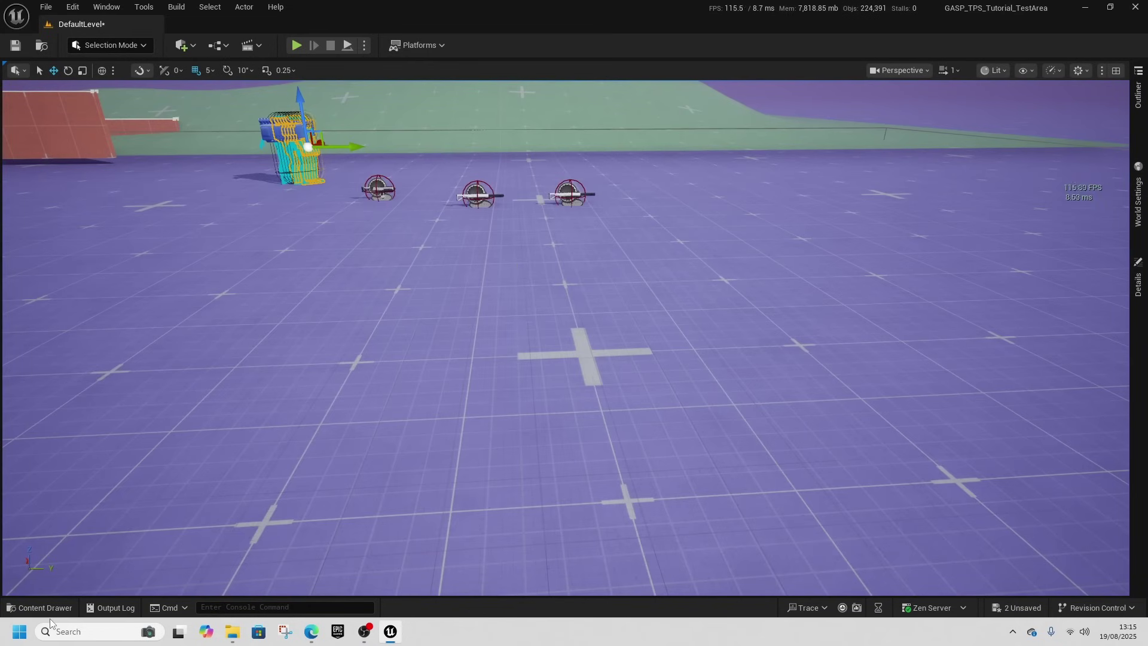
Select the bp_enemy actors in the Outliner from bp_enemy50 back to the first one and duplicate them to enlarge the crowd
left_click(50, 614)
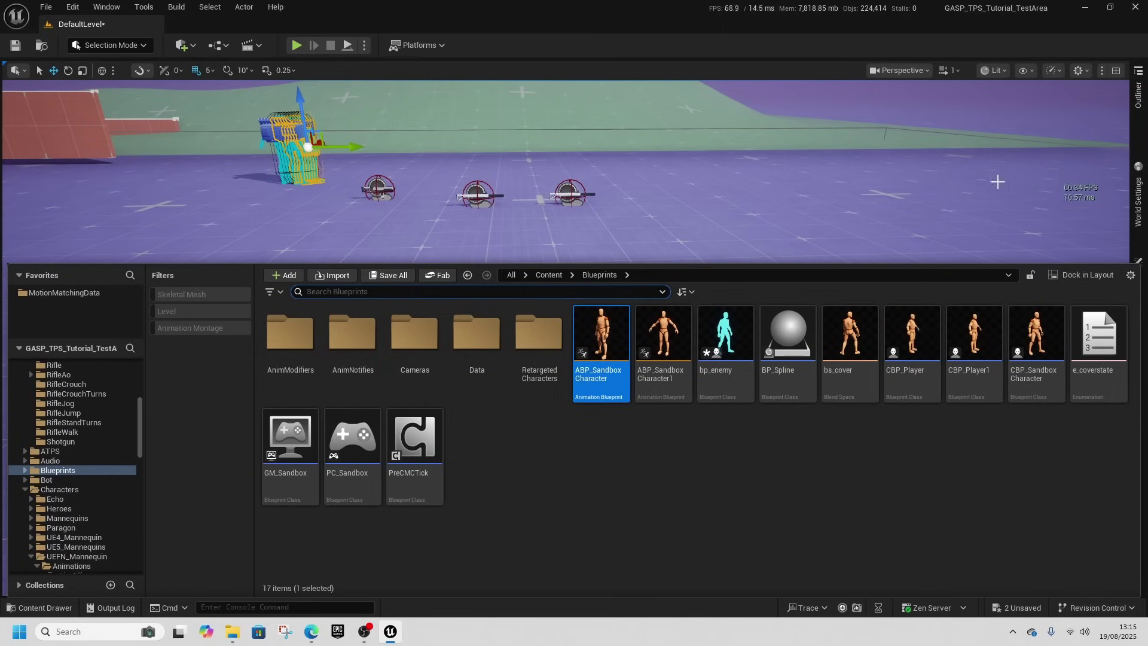
left_click(1139, 99)
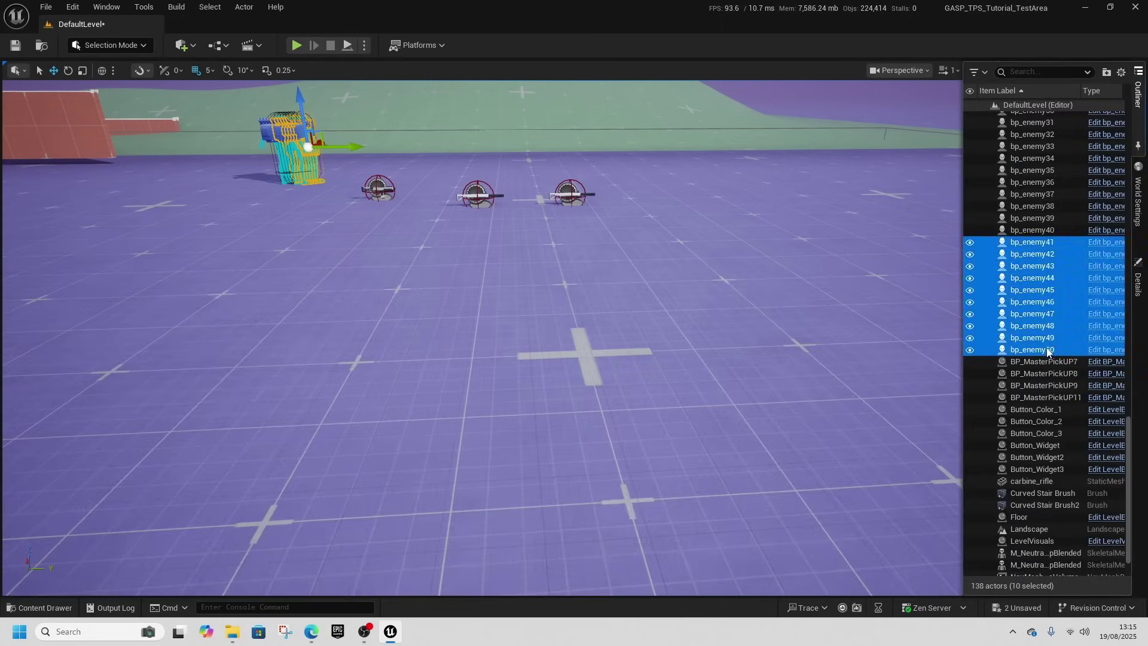
left_click(1047, 351)
scroll(1057, 311, "up", 12)
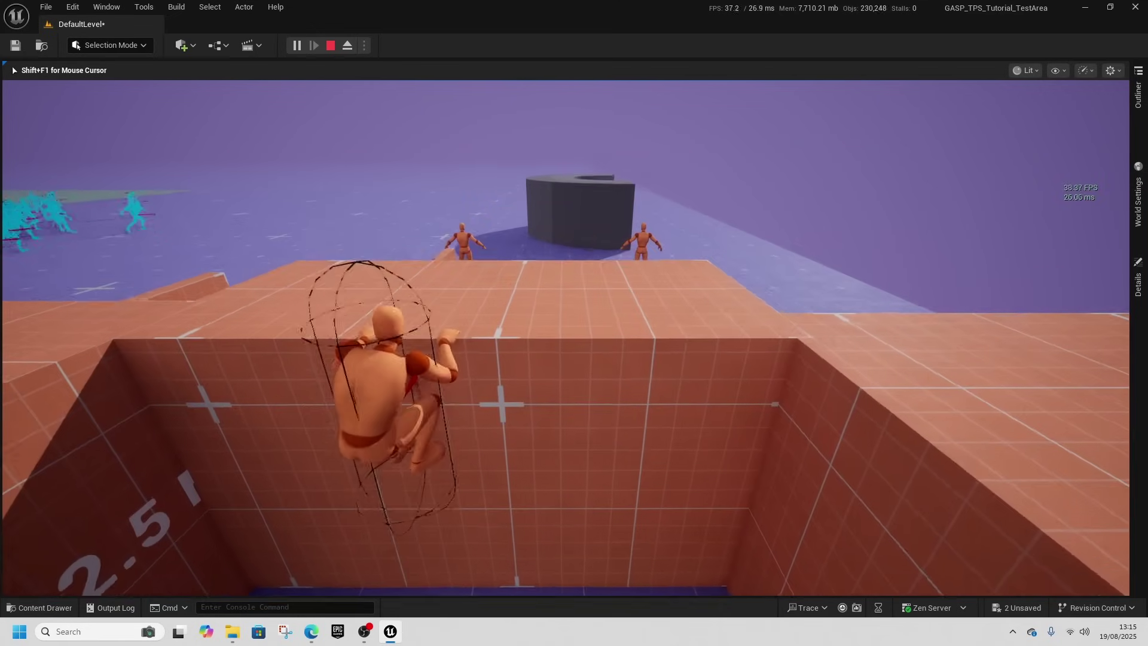
Climb the character over the 2.5 m block and run it towards the crowd of one hundred enemies to check performance
key("w")
key("space")
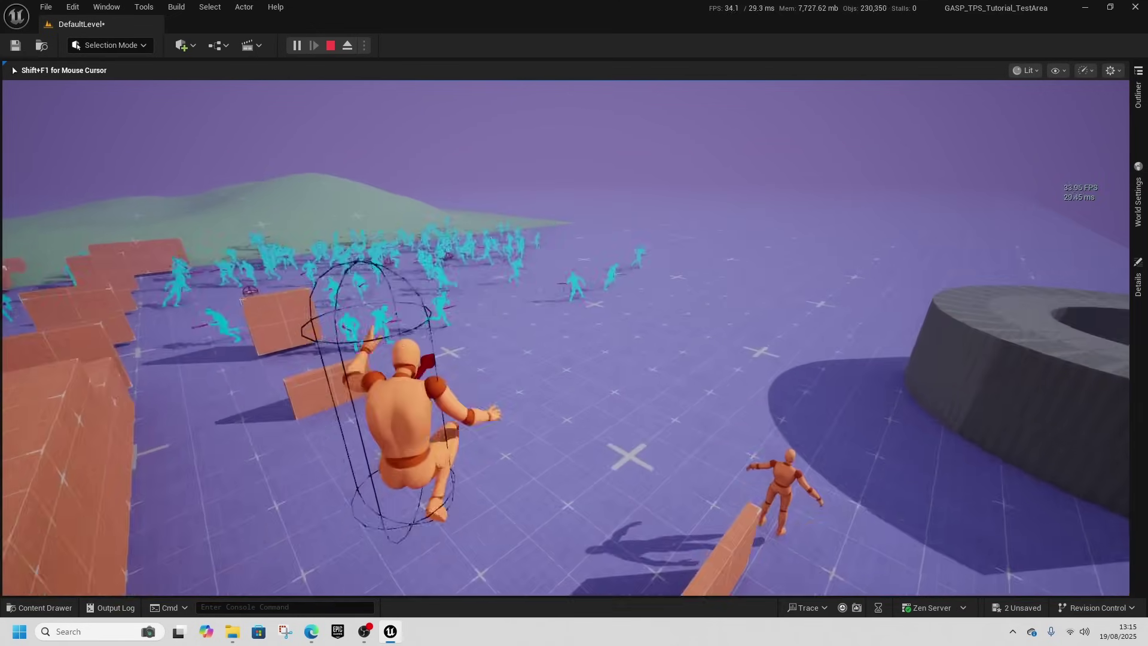
key("w")
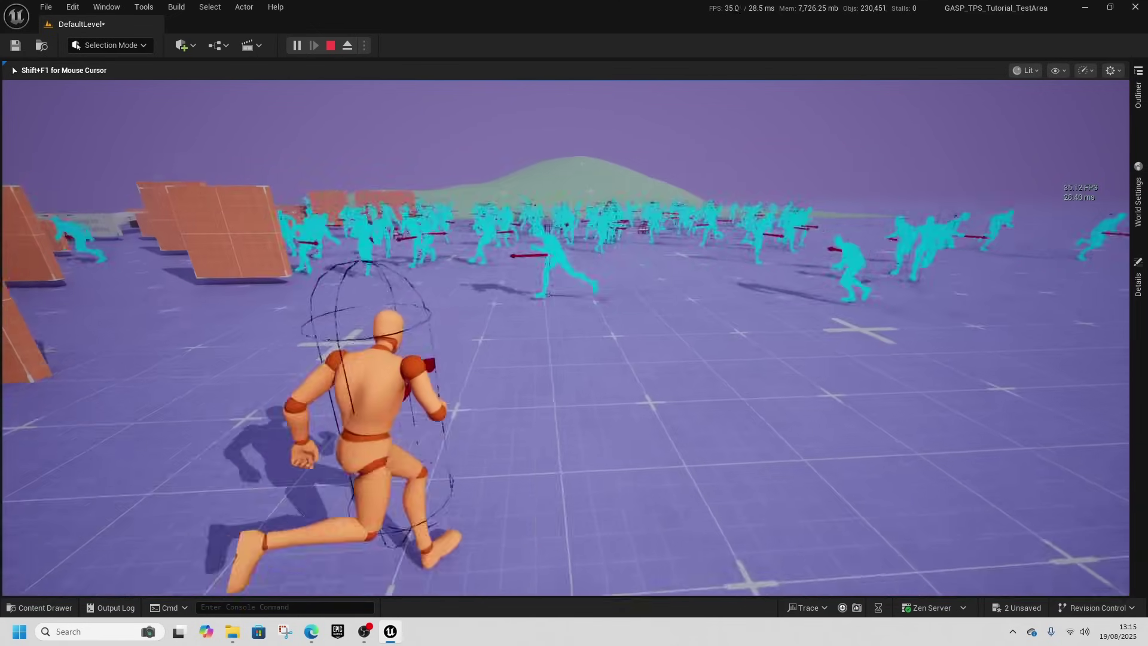
key("w")
Run the console command stat gpu during play, examine the GPU timing counters, and stop the play session
key("alt+Tab")
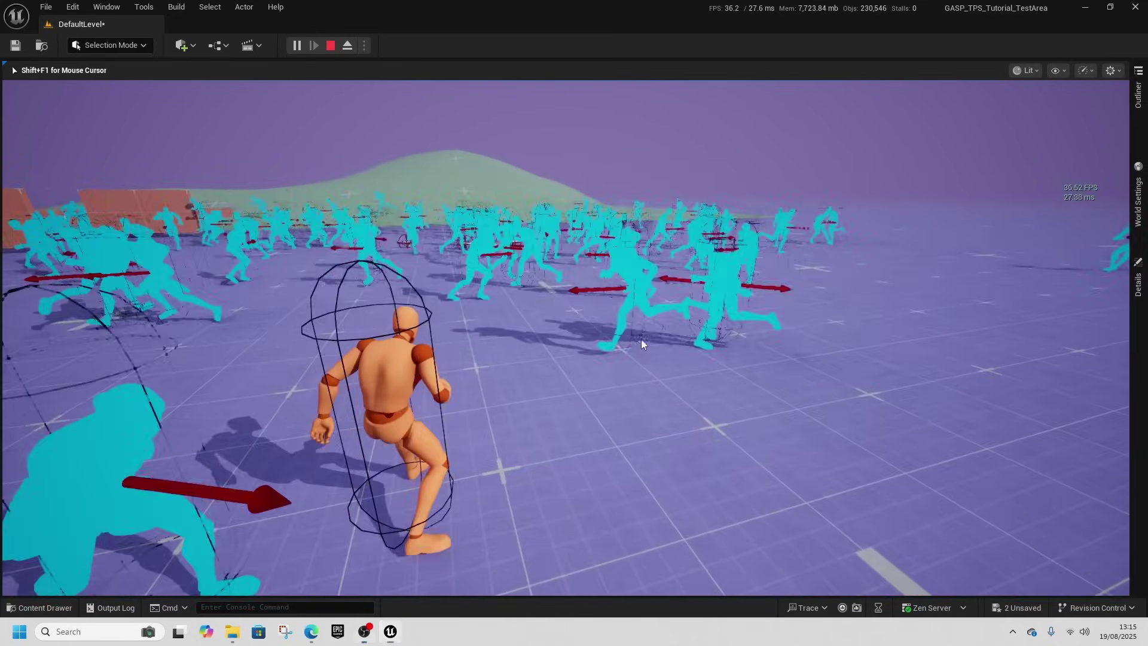
key("shift+F1")
left_click(268, 607)
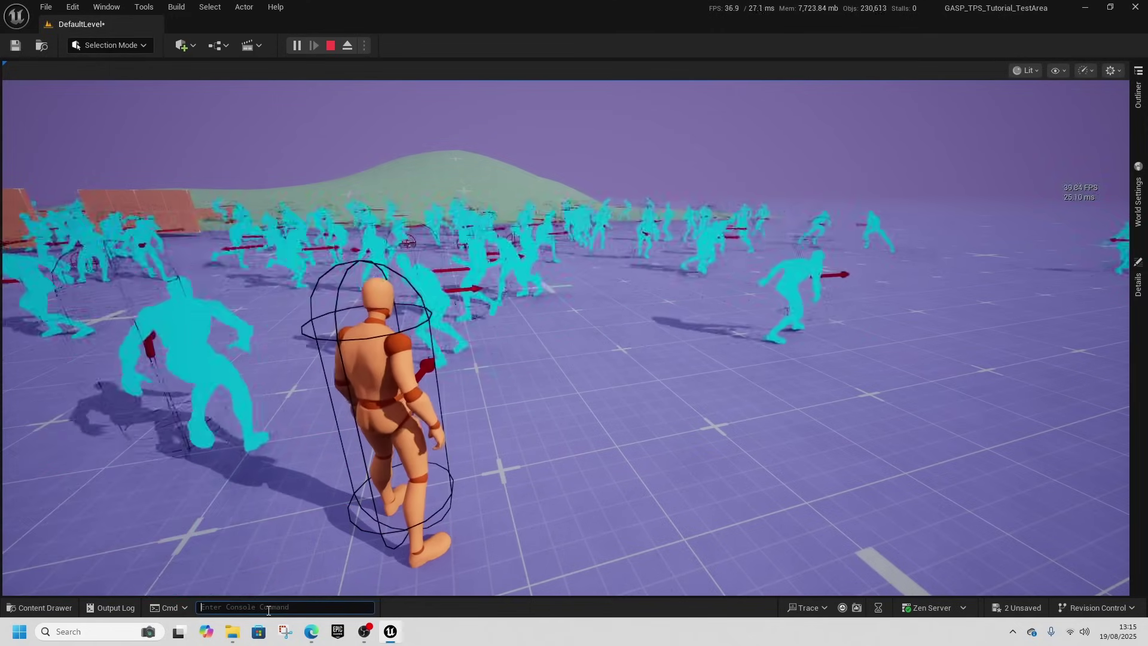
type("stats")
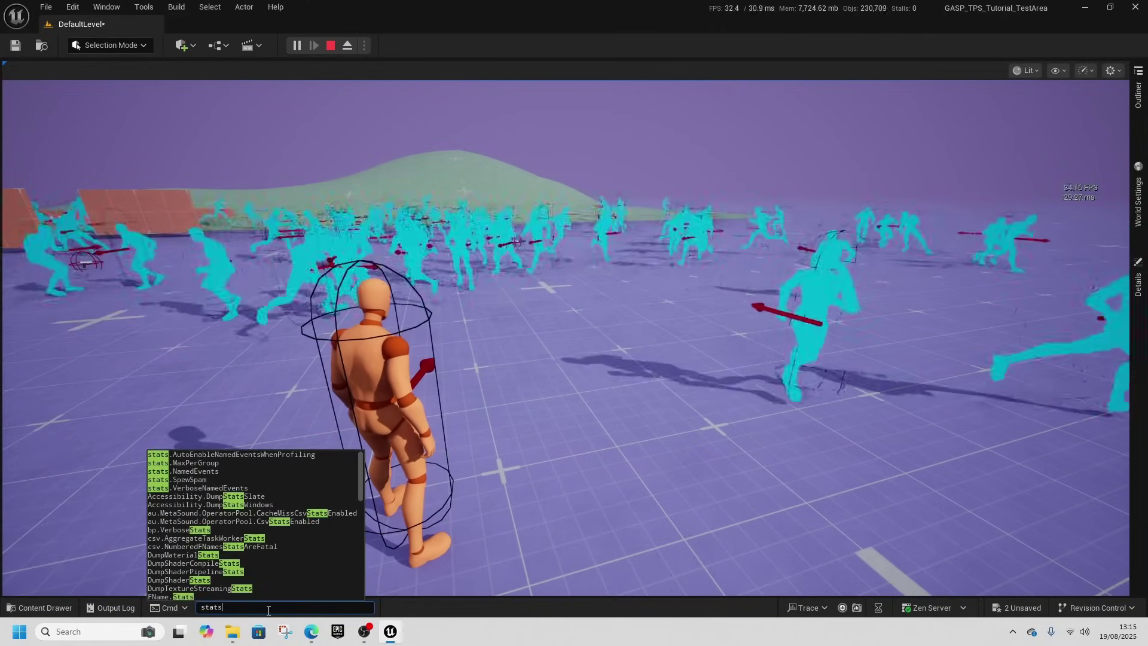
key("BackSpace")
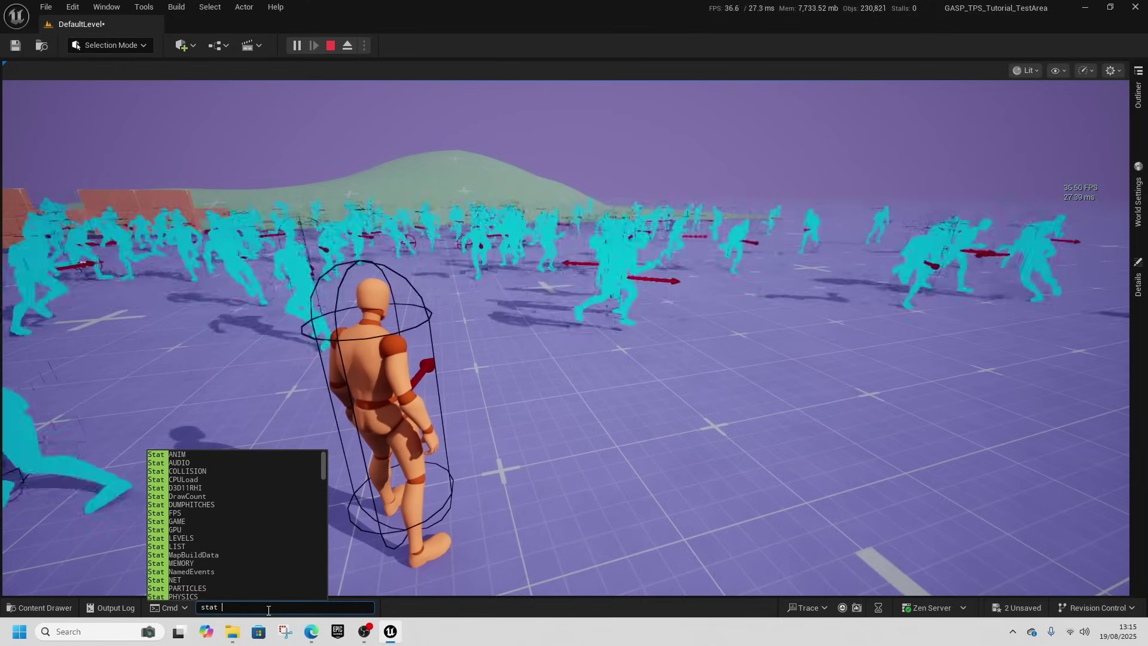
type("gpu")
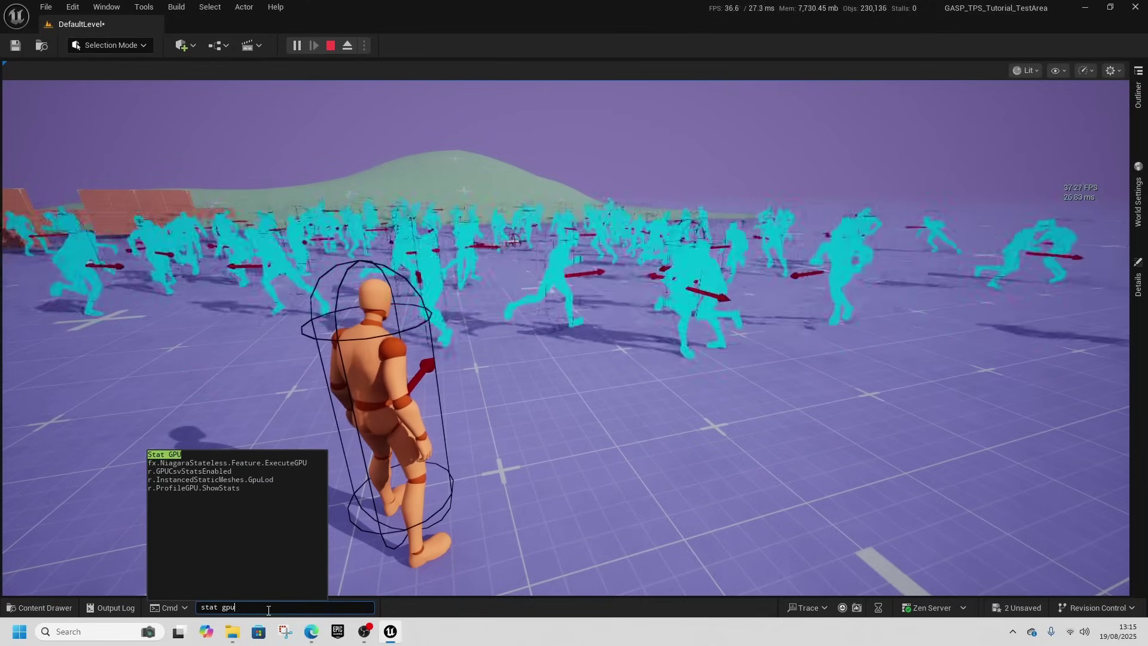
key("Return")
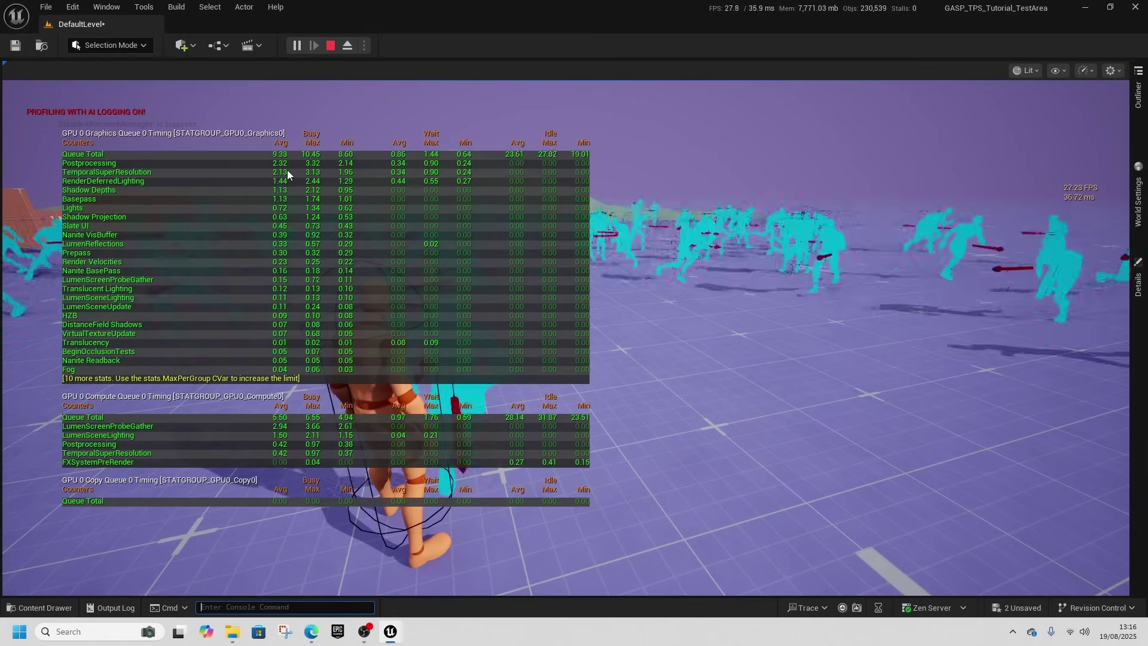
key("Escape")
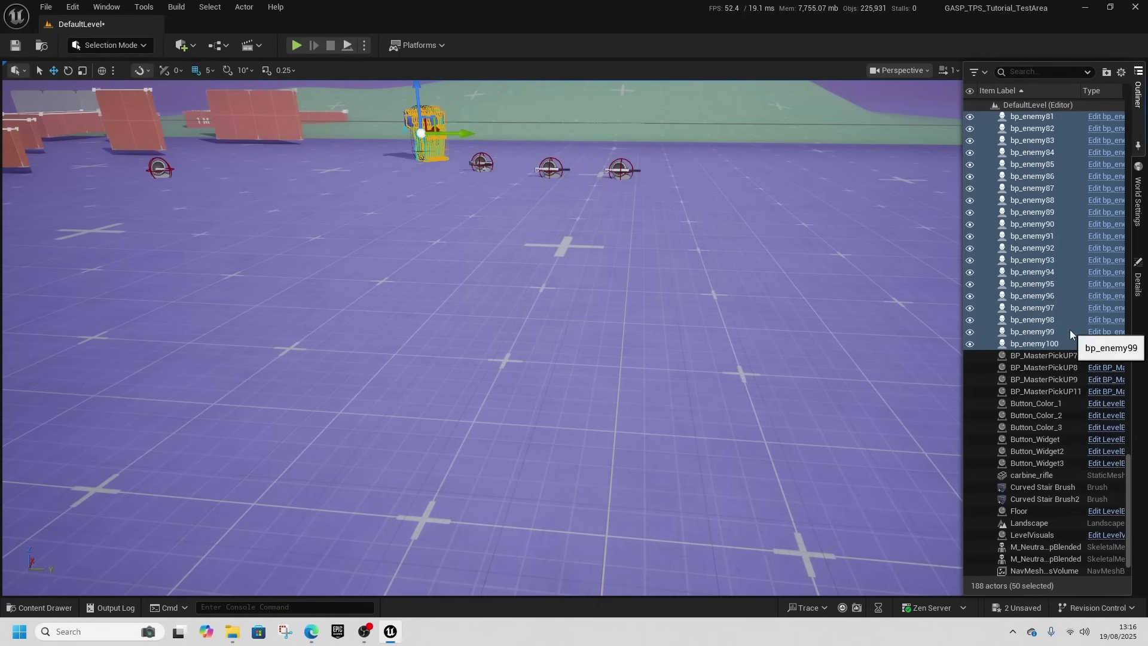
Duplicate the selected bp_enemy actors repeatedly, up to bp_enemy300, and start playing the level with control of the character
key("ctrl+d")
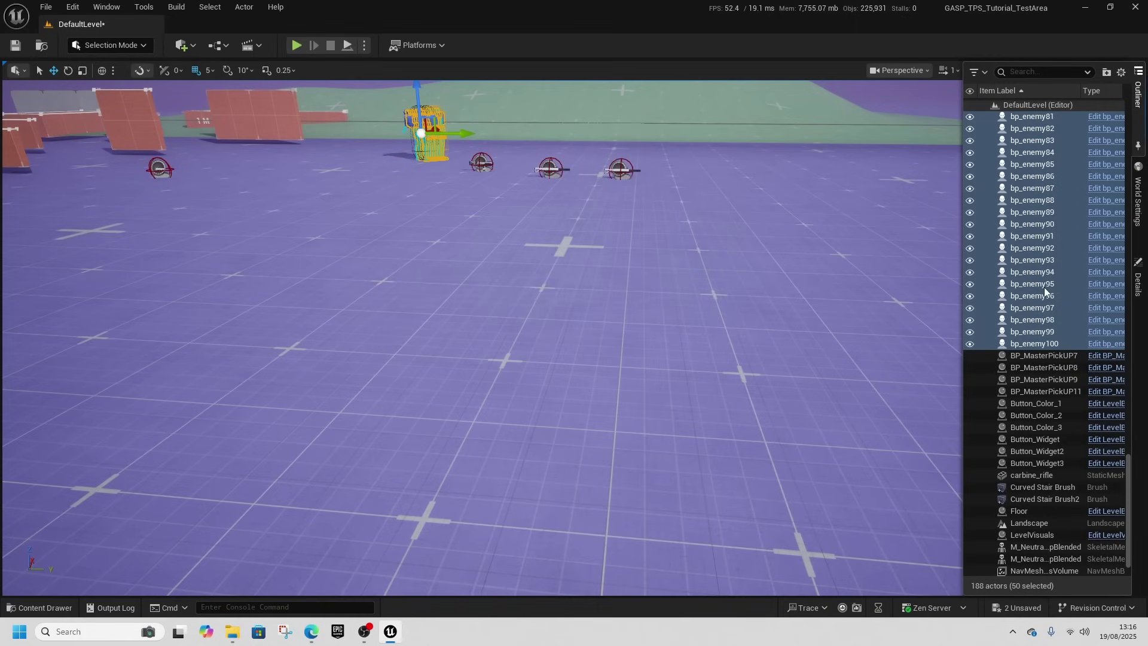
key("alt+p")
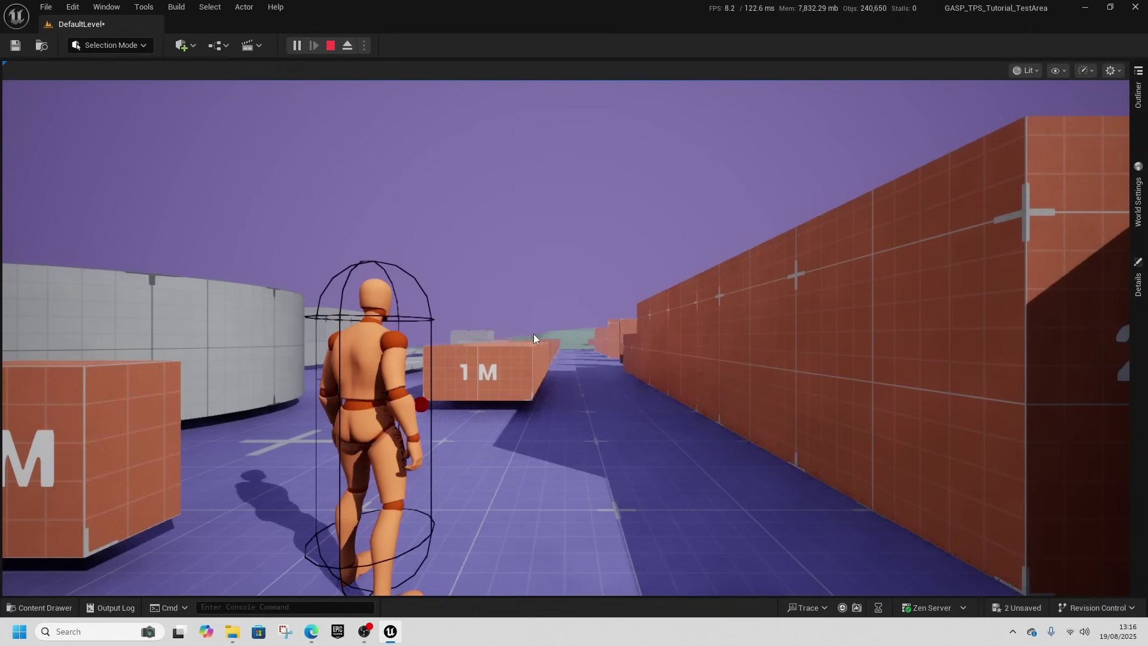
left_click(533, 334)
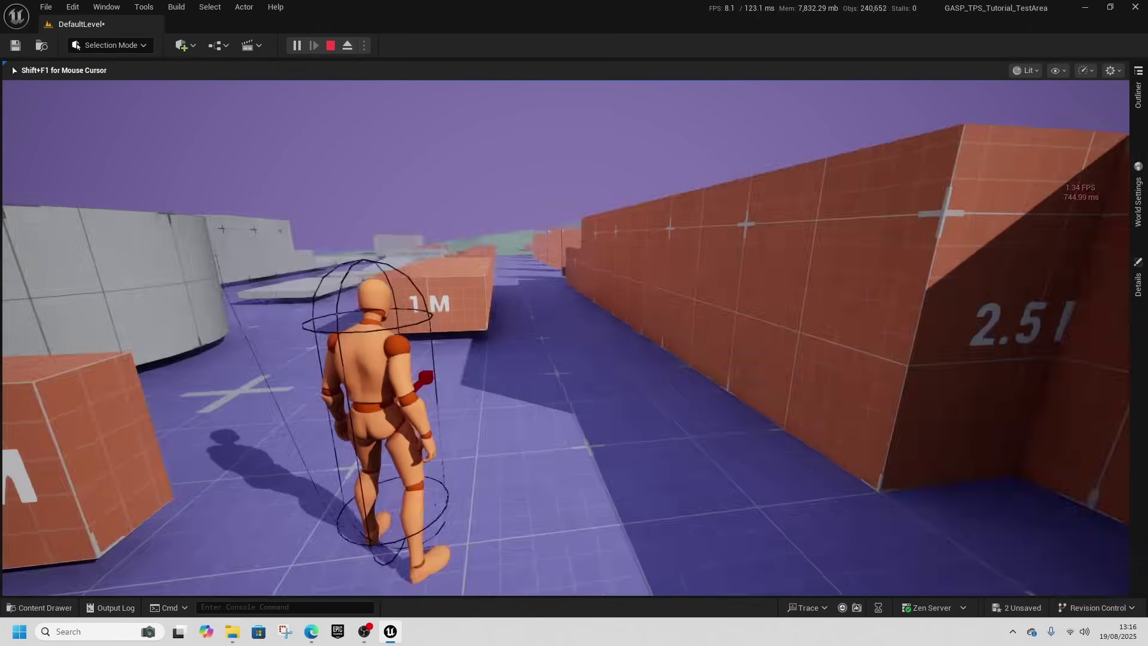
Climb over the blocks towards the three hundred enemies to check performance, eject from the character, and stop playing
key("w")
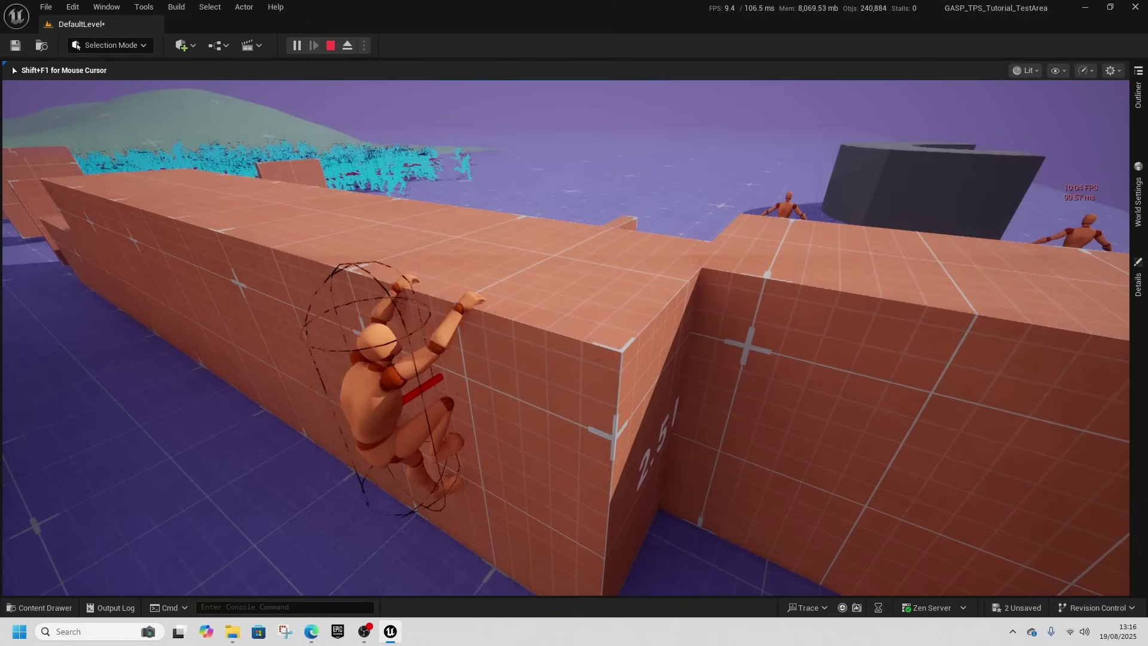
key("w")
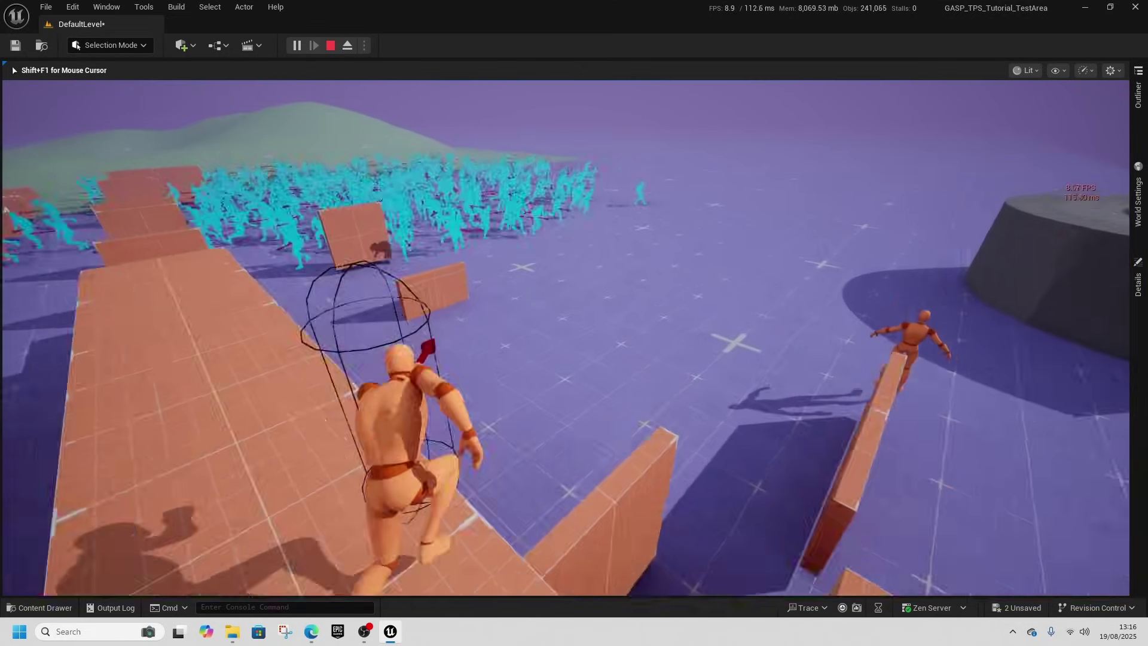
key("w")
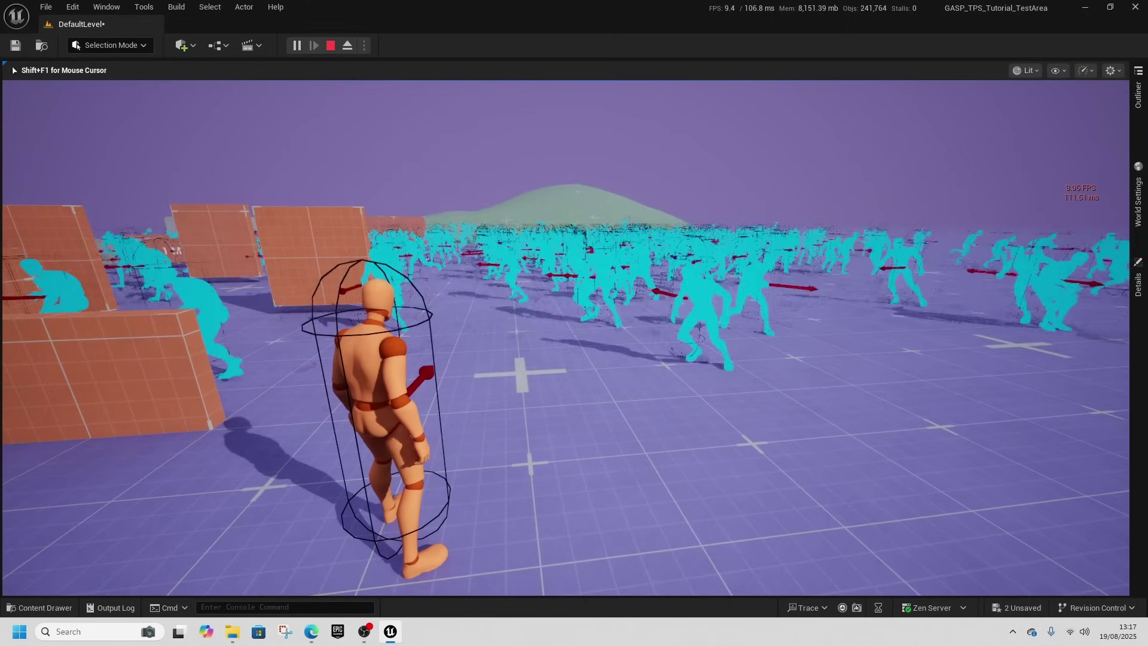
key("F8")
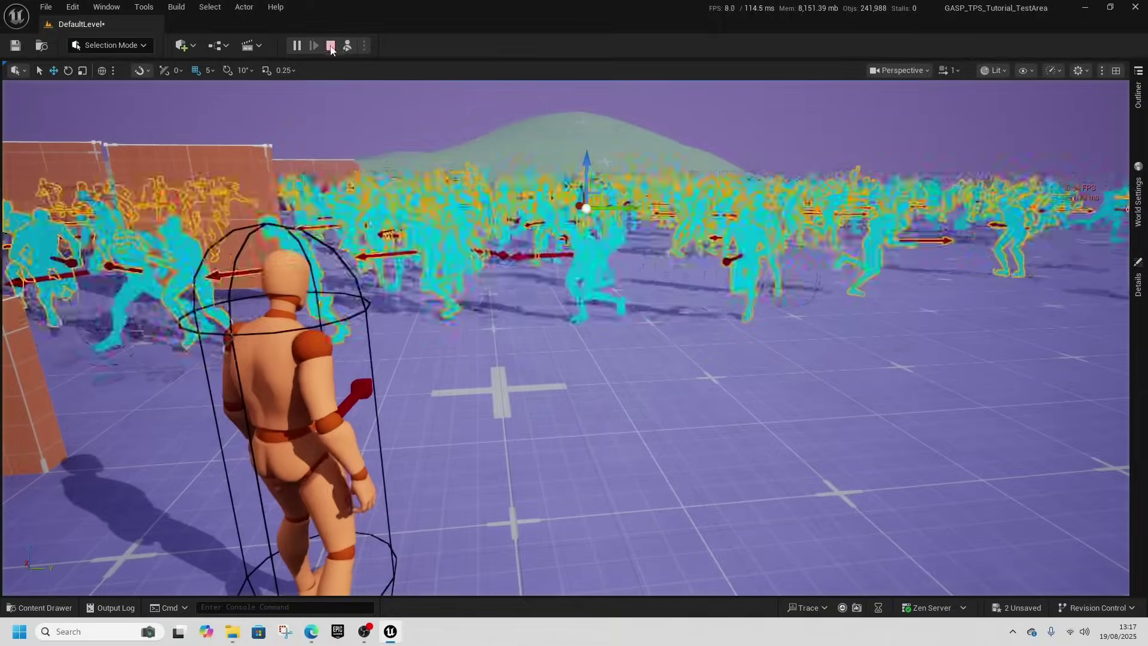
key("Escape")
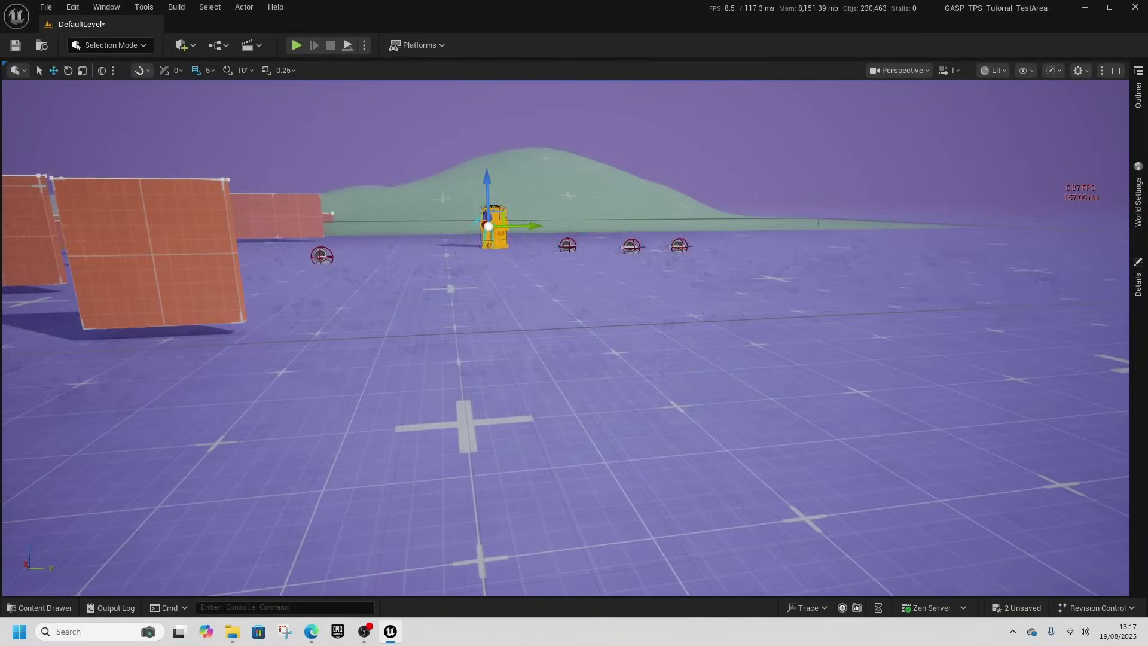
Select the actors from bp_enemy300 back to bp_enemy51 in the Outliner and delete them, leaving fifty enemies
key("w")
right_click_drag(986, 217, 987, 171)
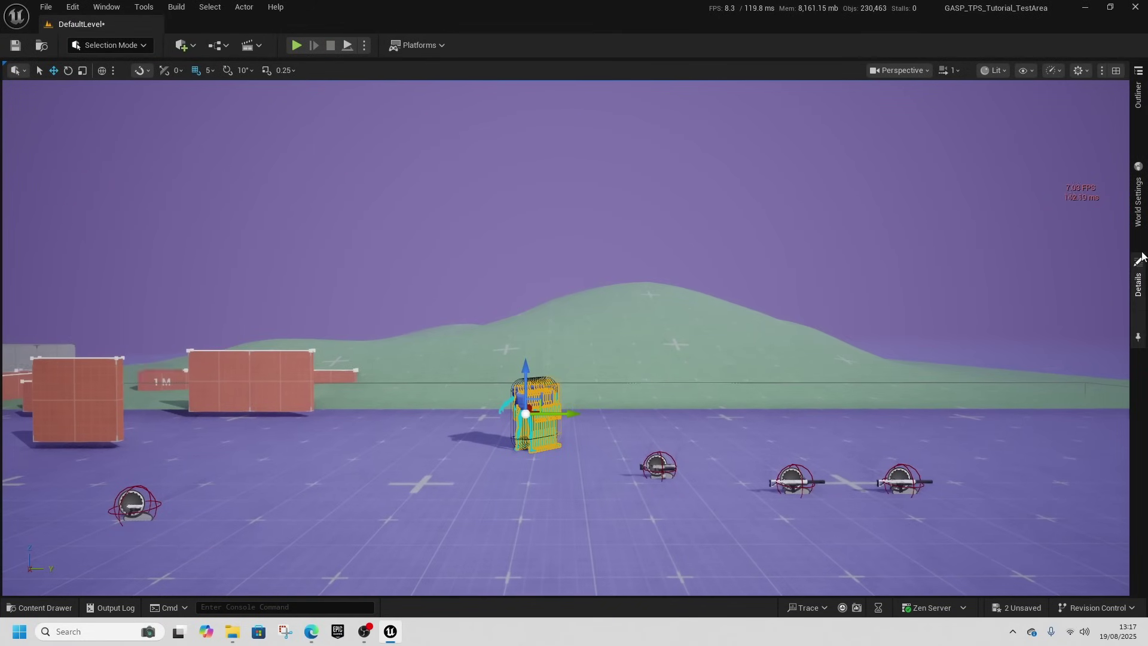
left_click(1135, 96)
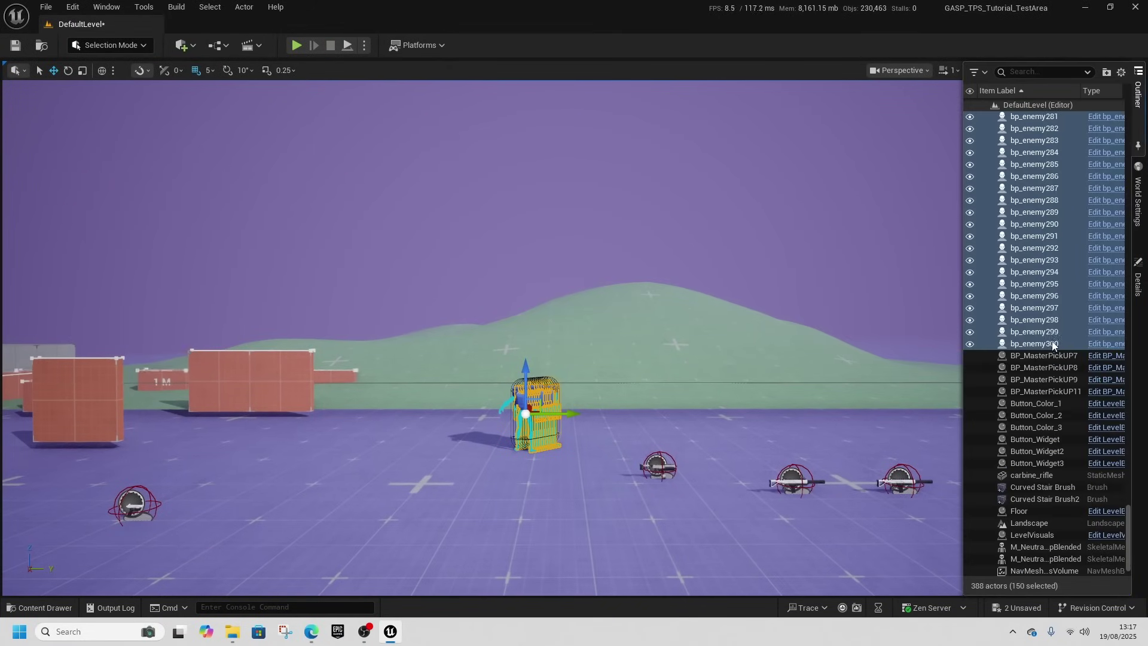
left_click(1052, 345)
scroll(1059, 297, "up", 12)
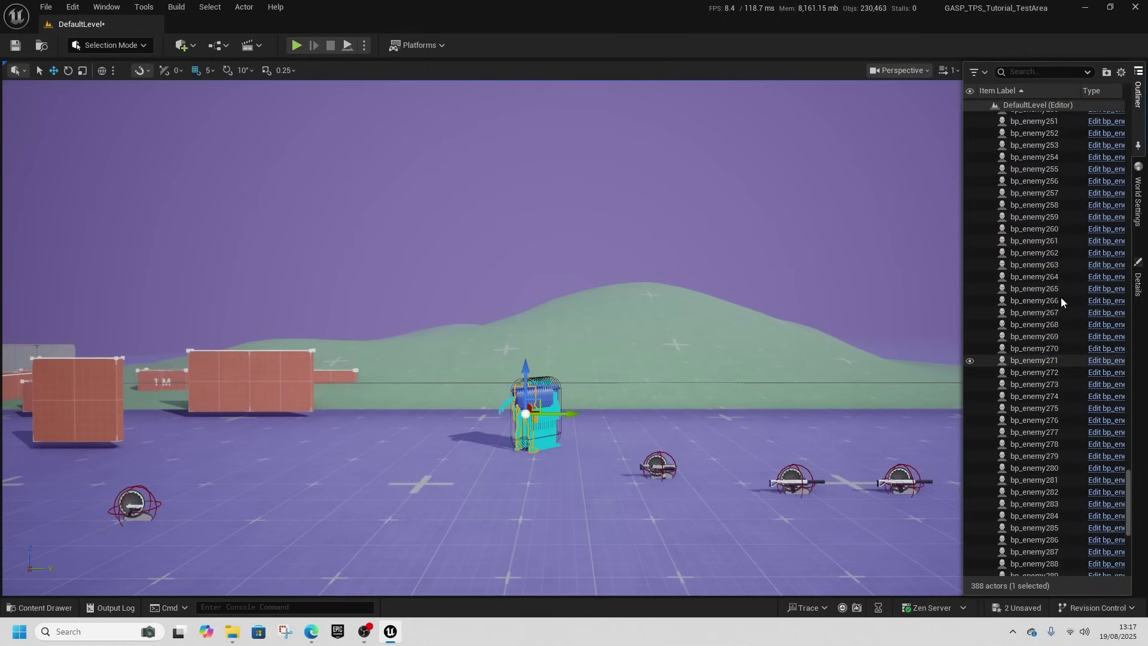
scroll(1061, 296, "up", 10)
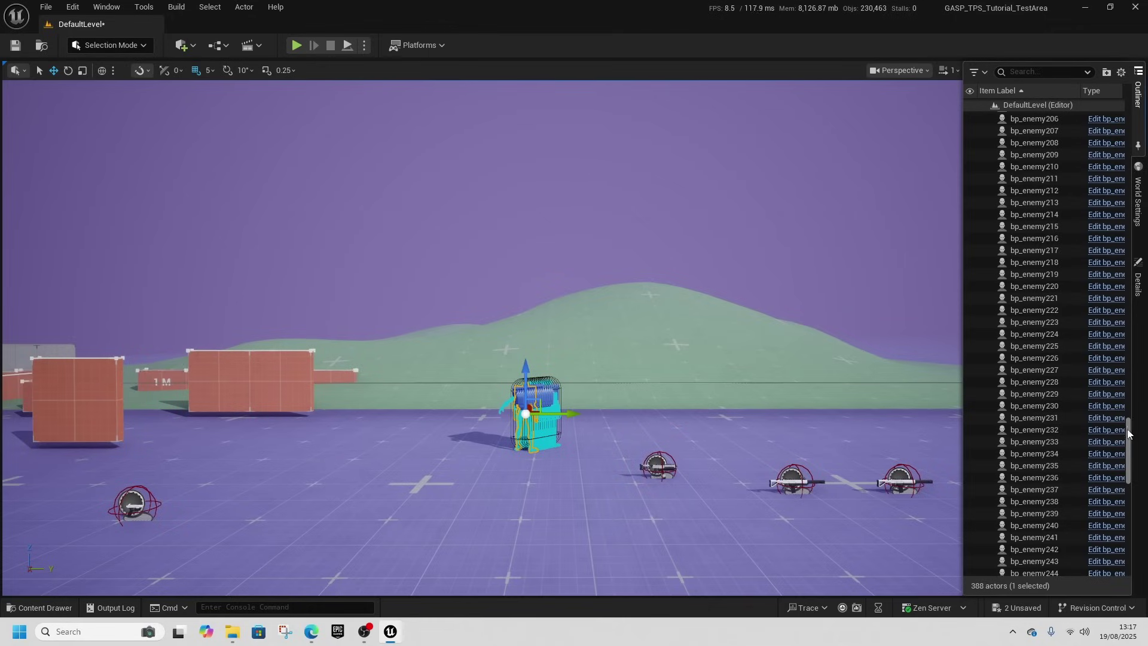
left_click_drag(1128, 431, 1120, 251)
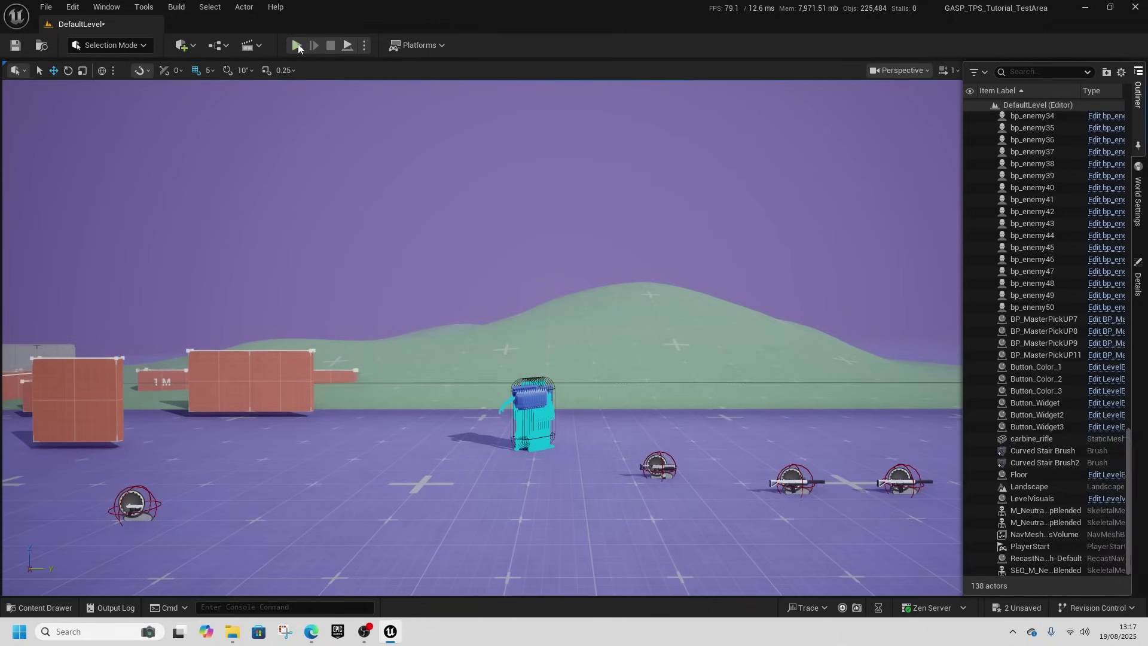
Play the level with fifty enemies again, run the character over the blocks to the crowd, and stop playing
left_click(443, 246)
key("alt+p")
key("w")
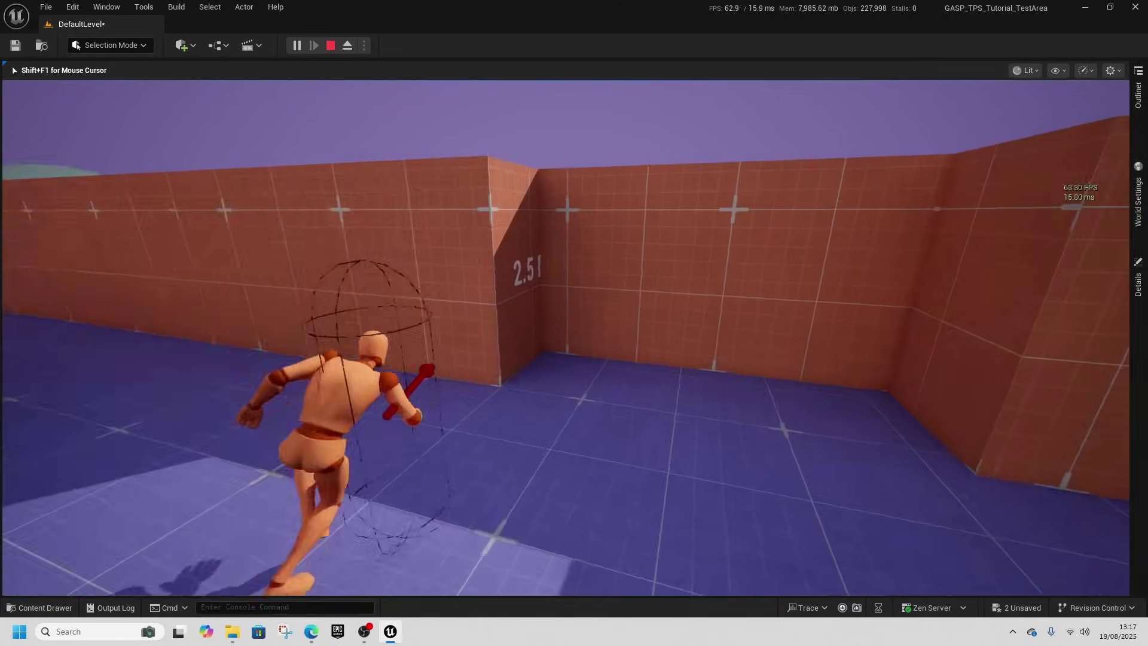
key("space")
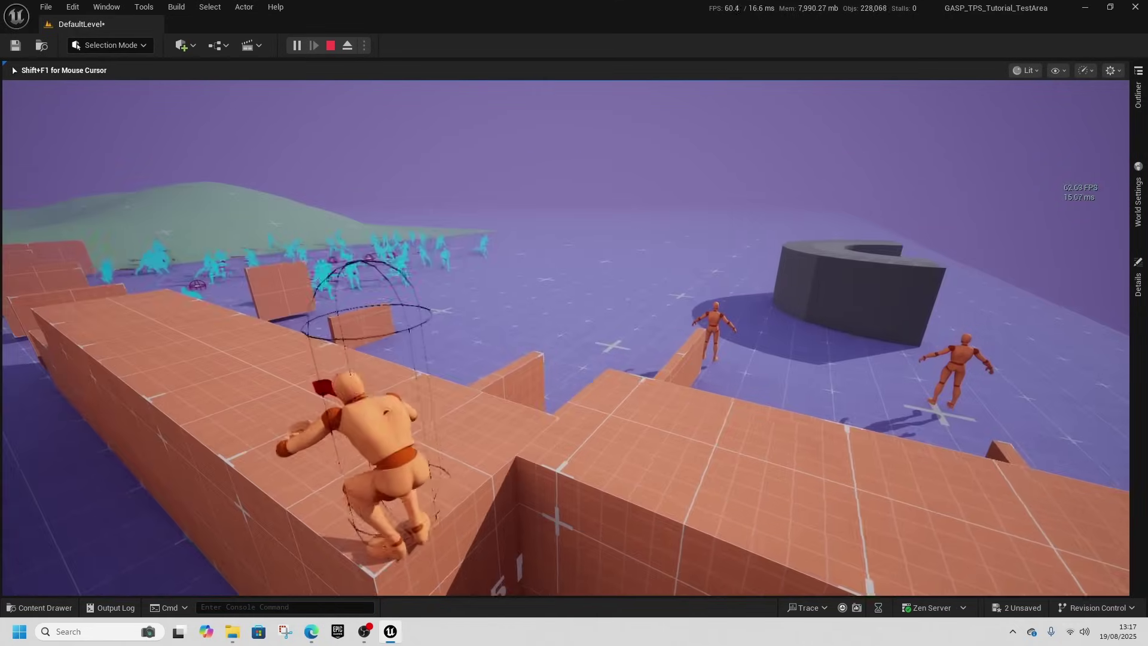
key("w")
key("w")
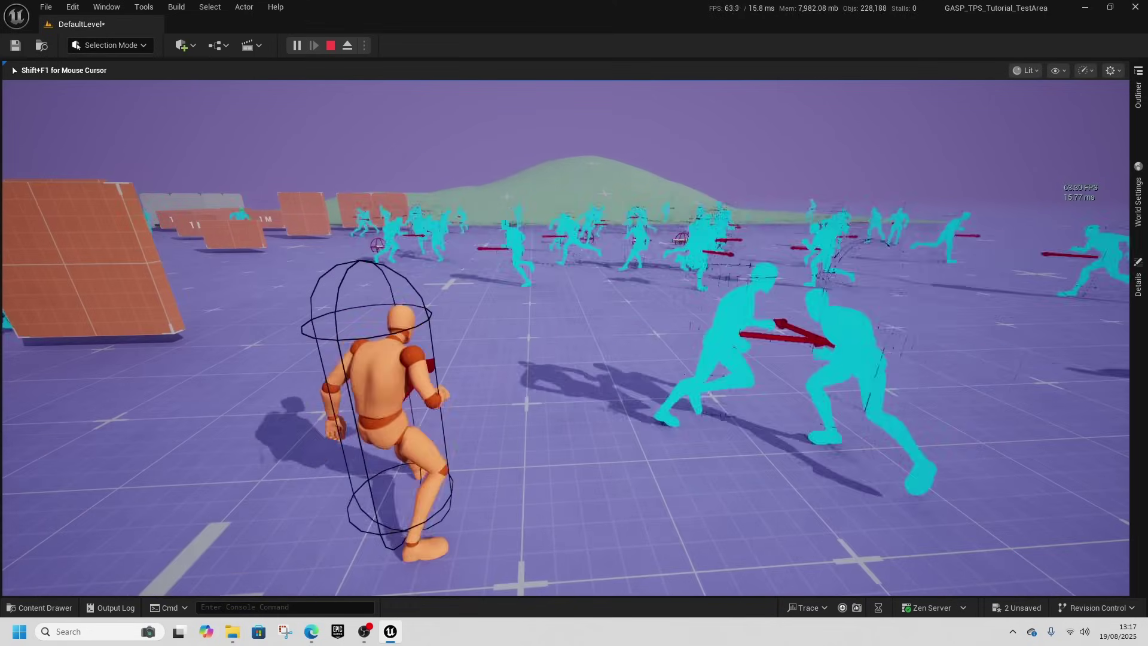
key("alt+Tab")
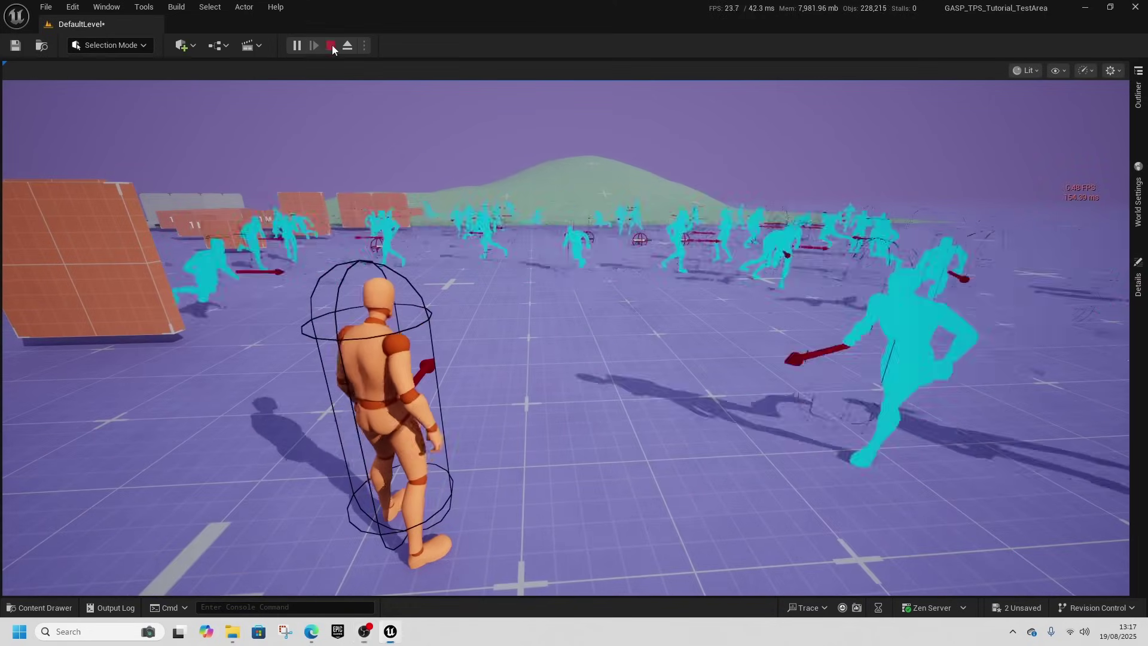
key("Escape")
Select bp_enemy50 back to bp_enemy11 in the Outliner and delete them, leaving ten enemies
left_click(1139, 99)
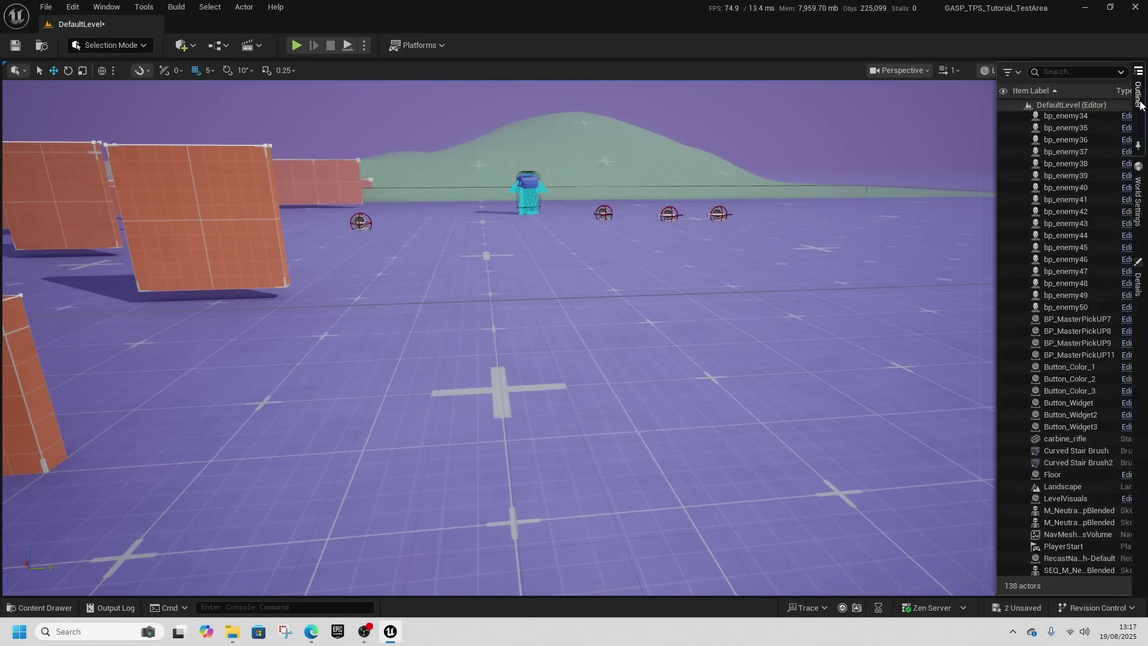
left_click(1054, 307)
scroll(1040, 305, "up", 7)
scroll(1039, 304, "up", 5)
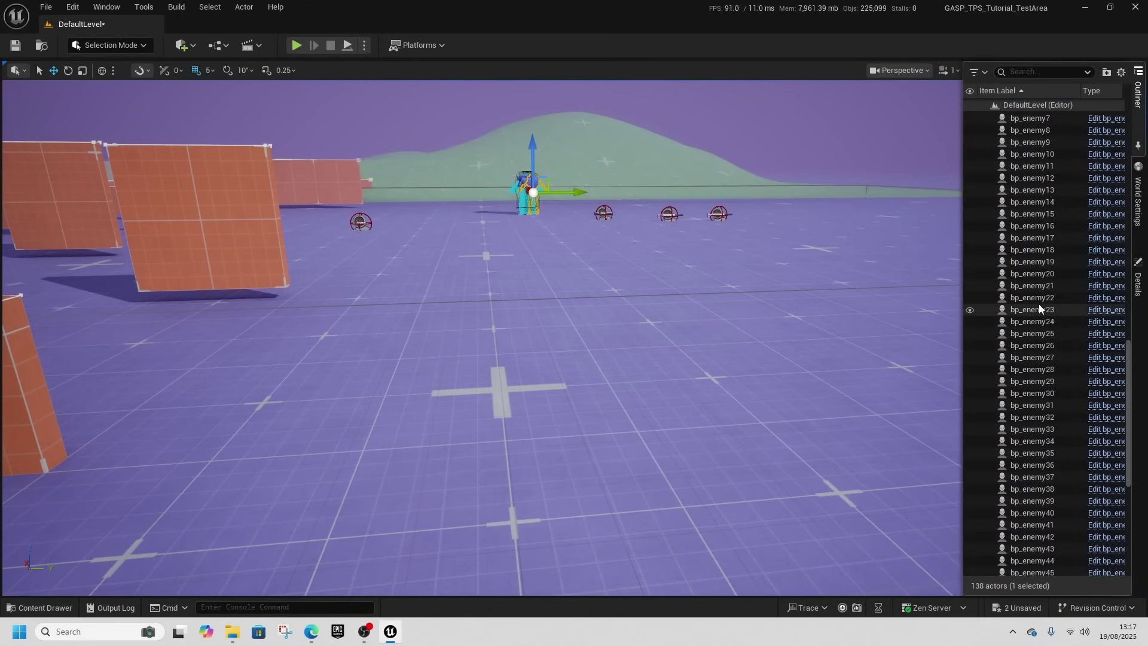
left_click(1035, 167, "shift")
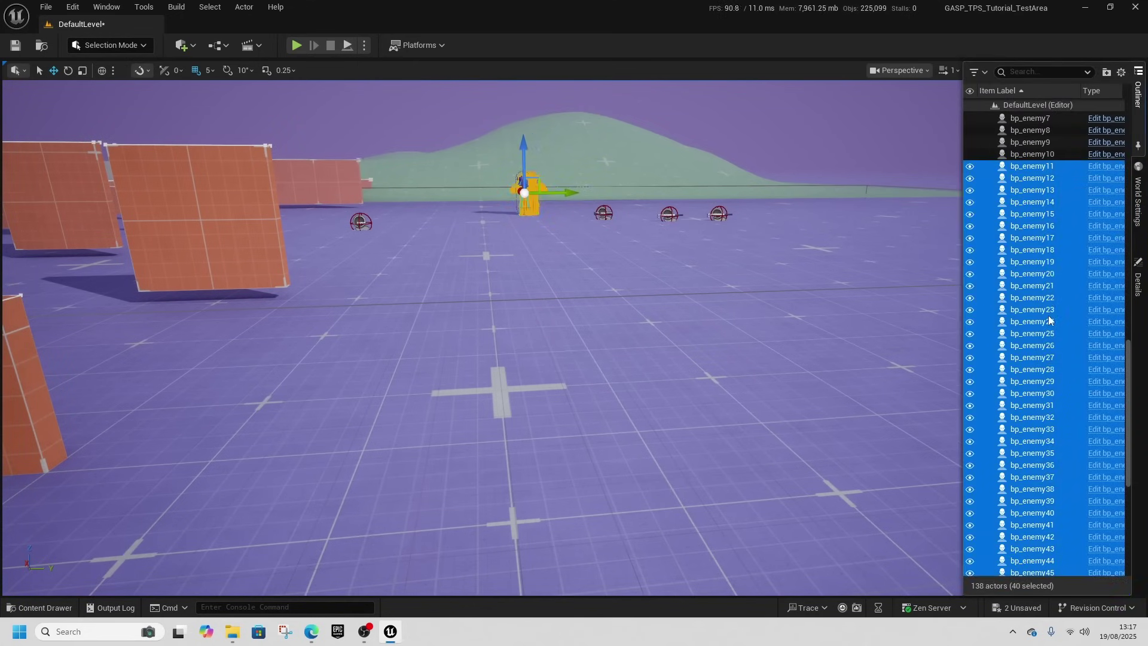
key("Delete")
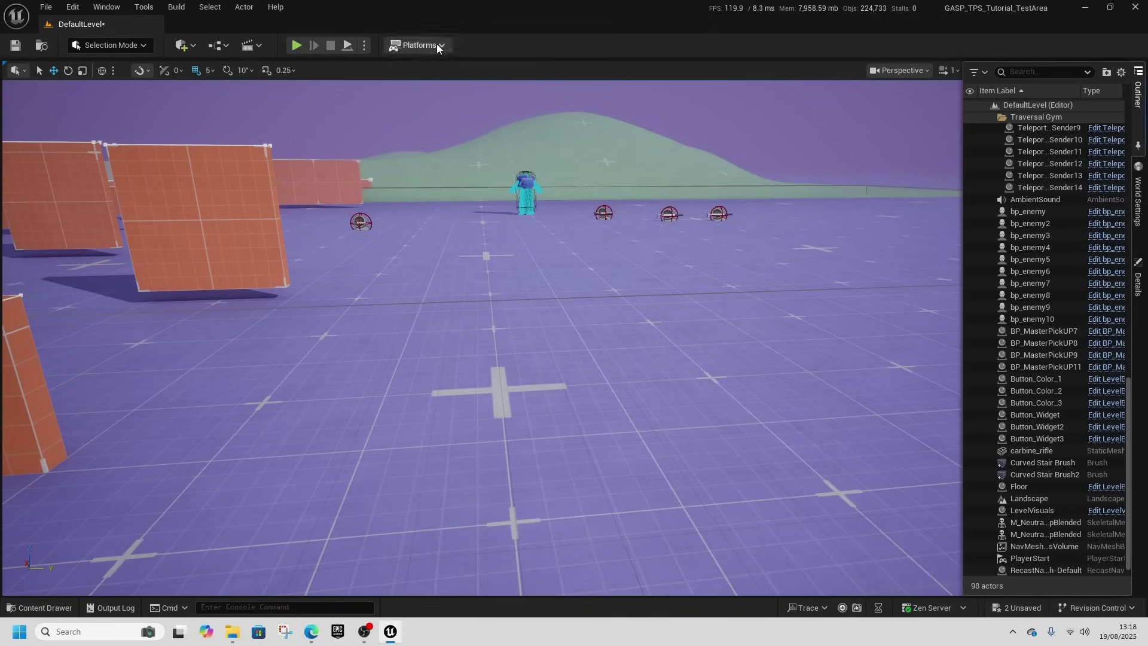
Play the level with ten enemies, vaulting the character over the blocks and running among them to check performance
left_click(297, 45)
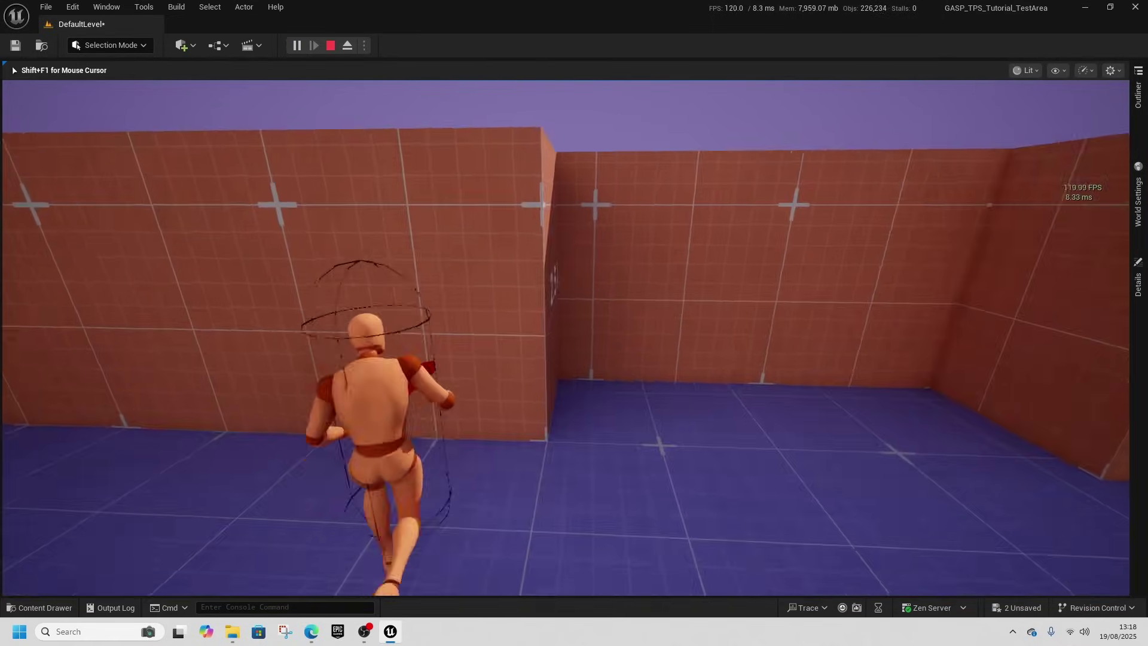
key("space")
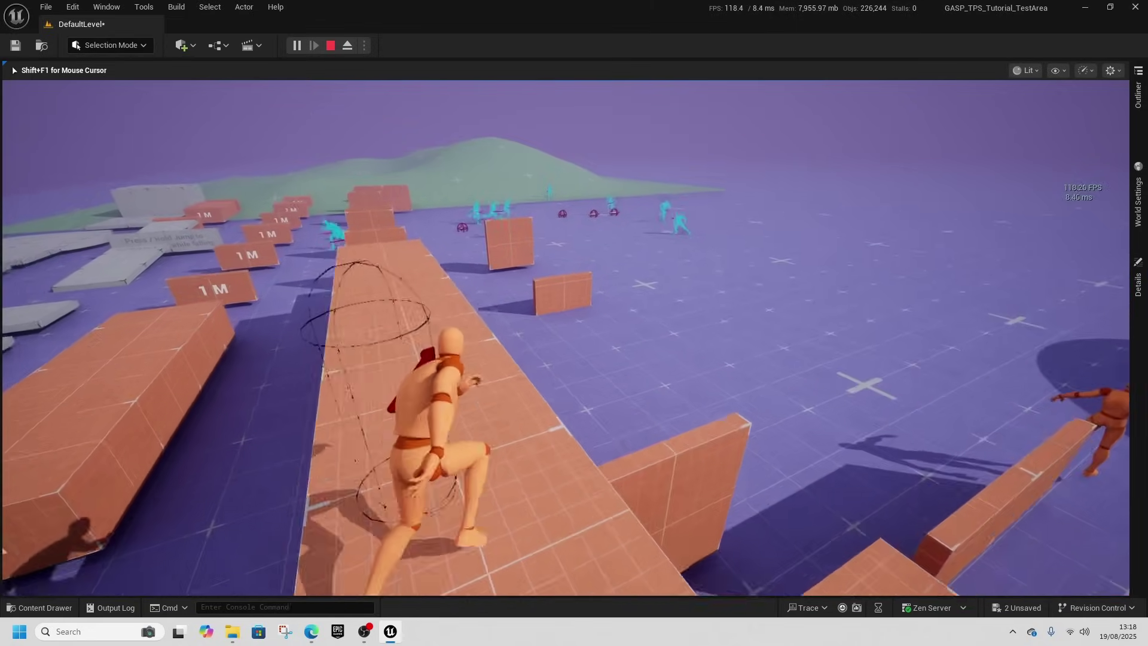
key("w")
key("space")
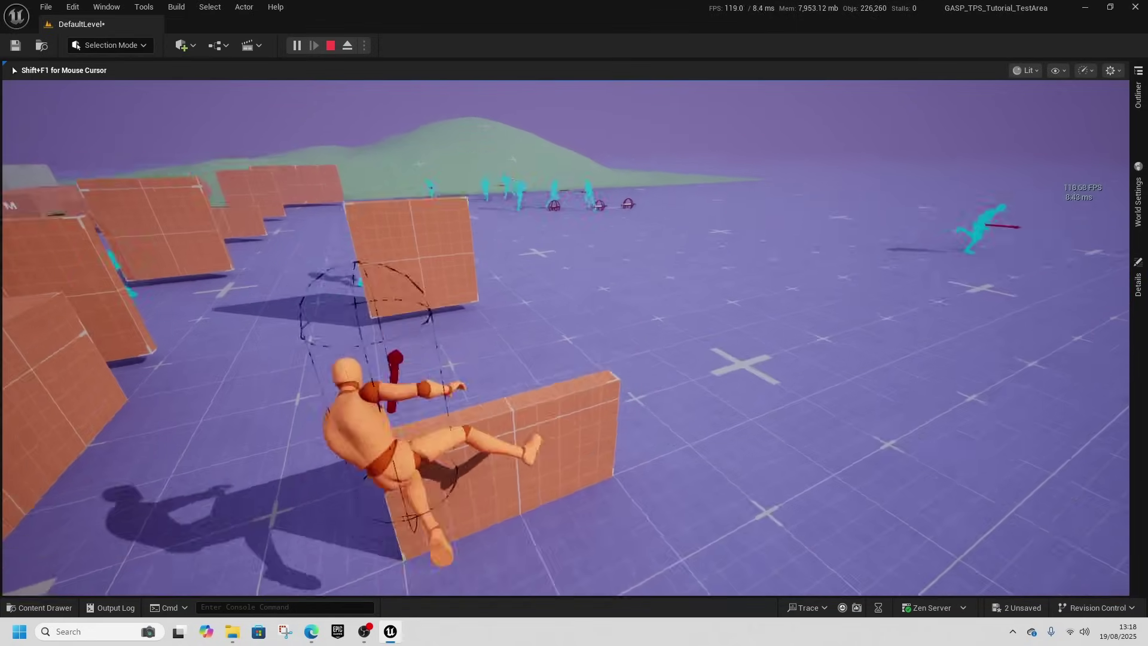
key("space")
key("w")
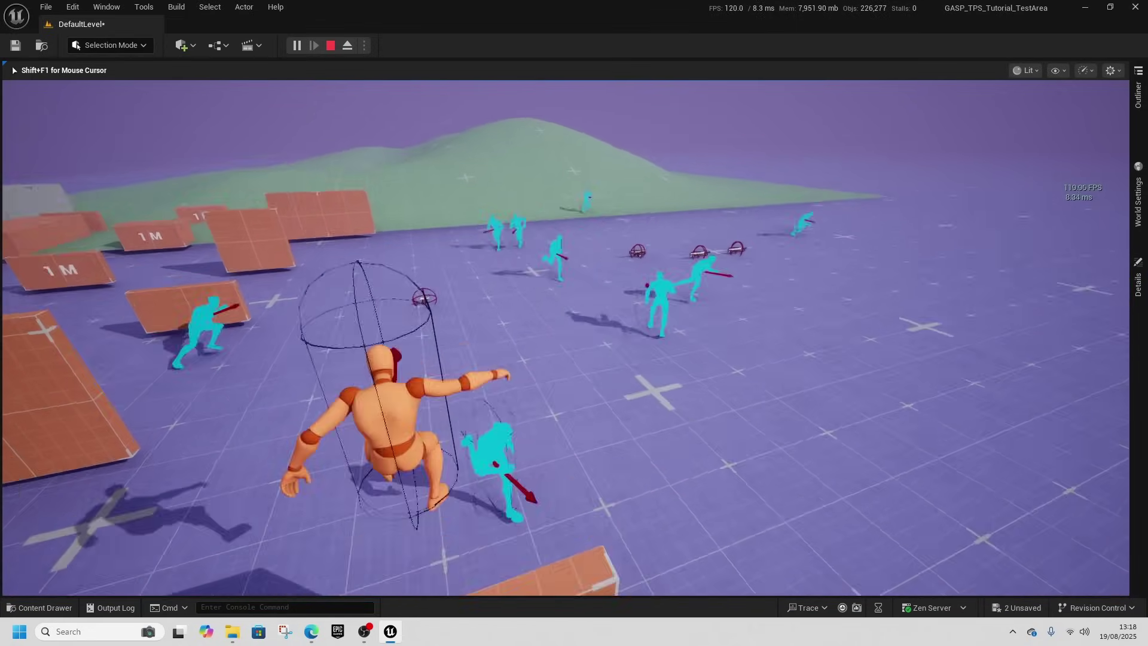
key("w")
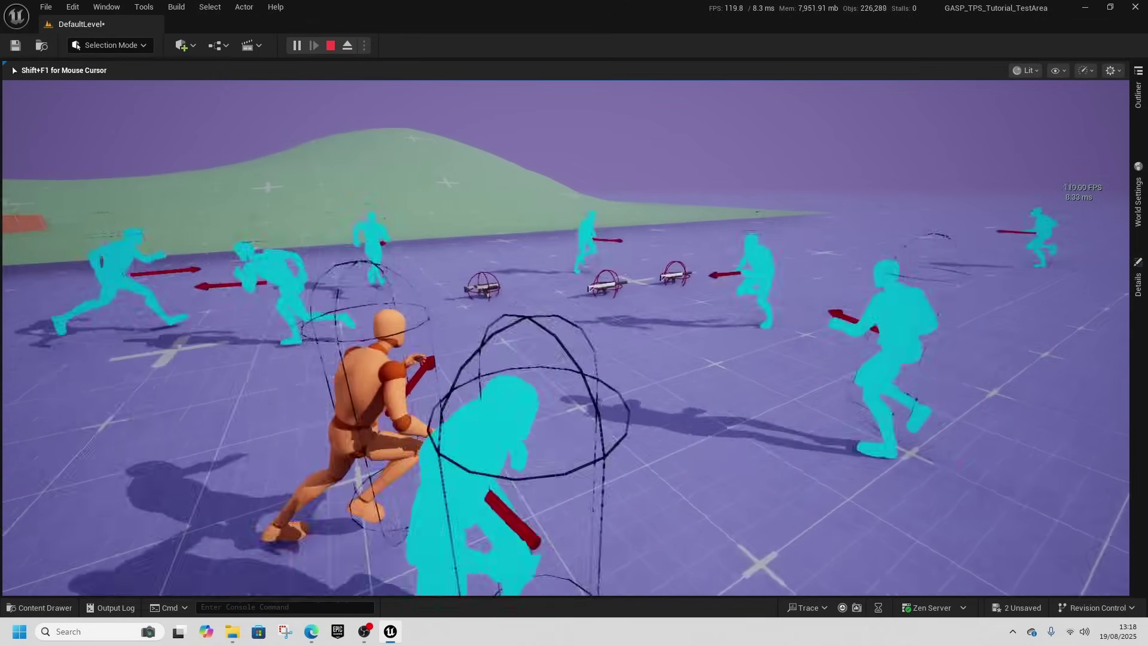
Continue running the character among the ten enemies and the weapon pickups to check performance, and stop playing
key("w")
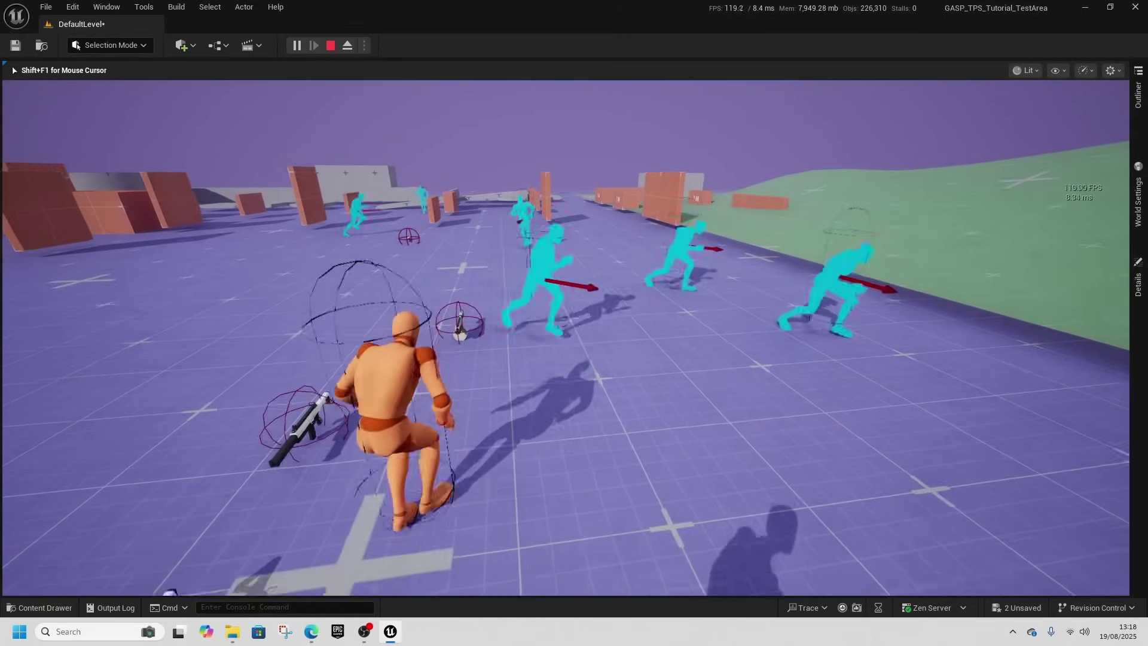
key("s")
key("w")
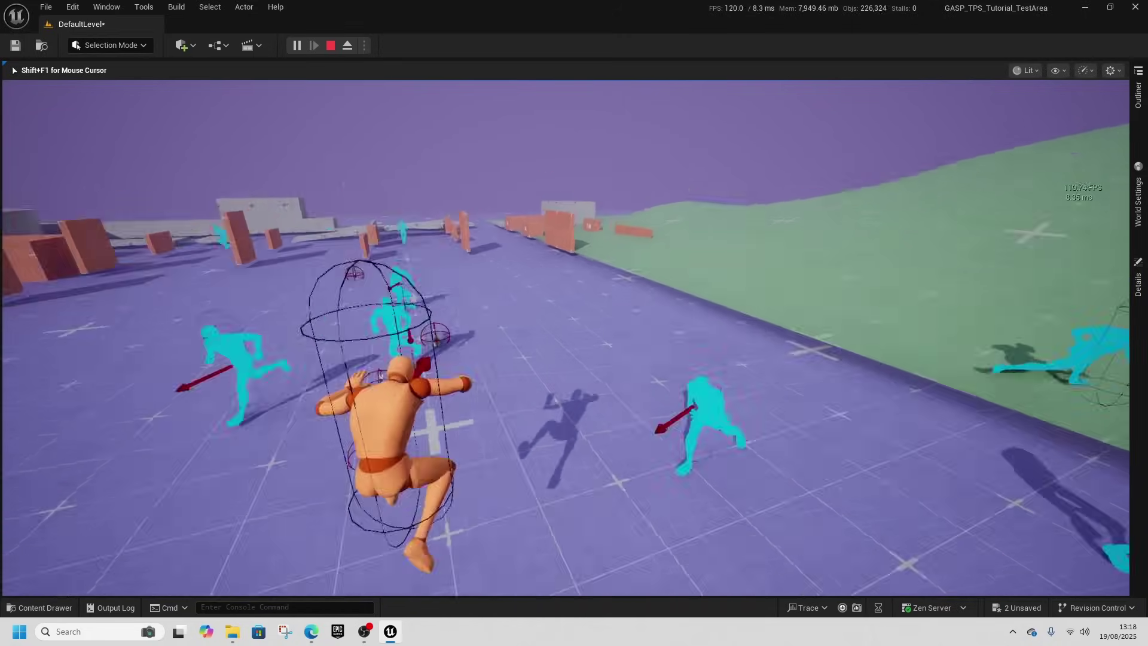
key("w")
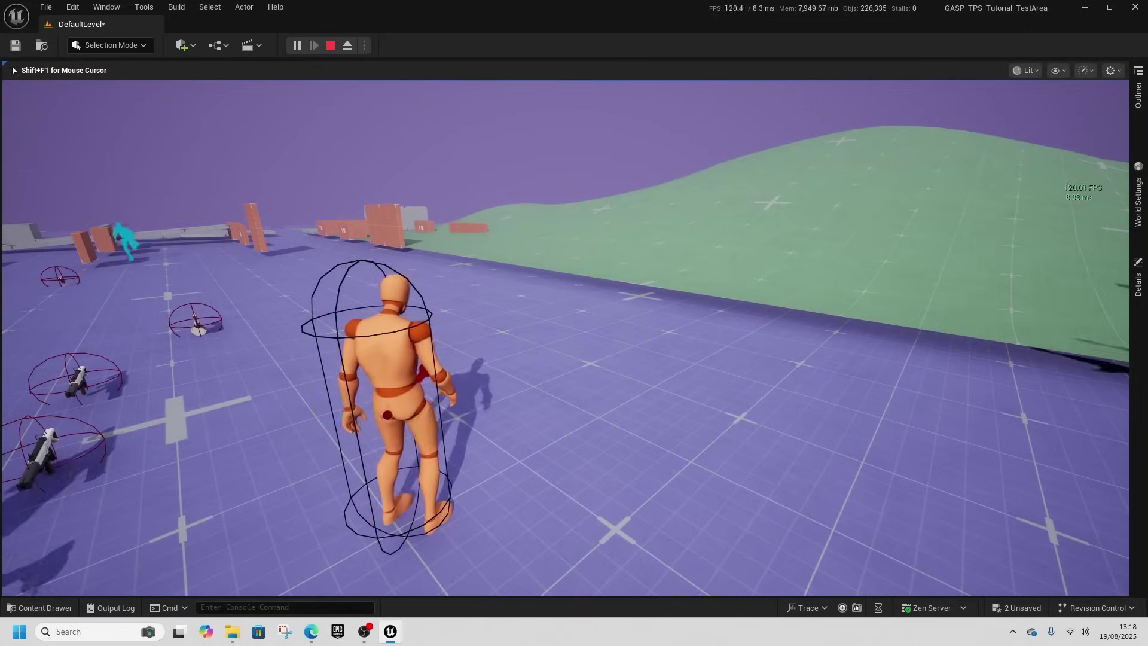
key("w")
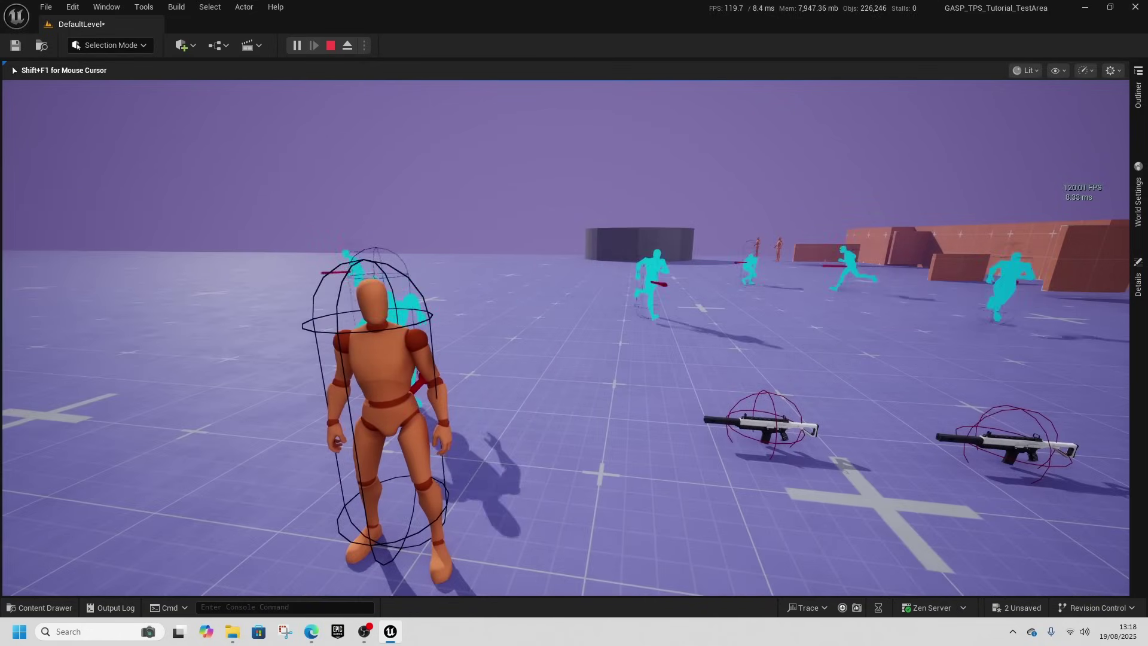
key("w")
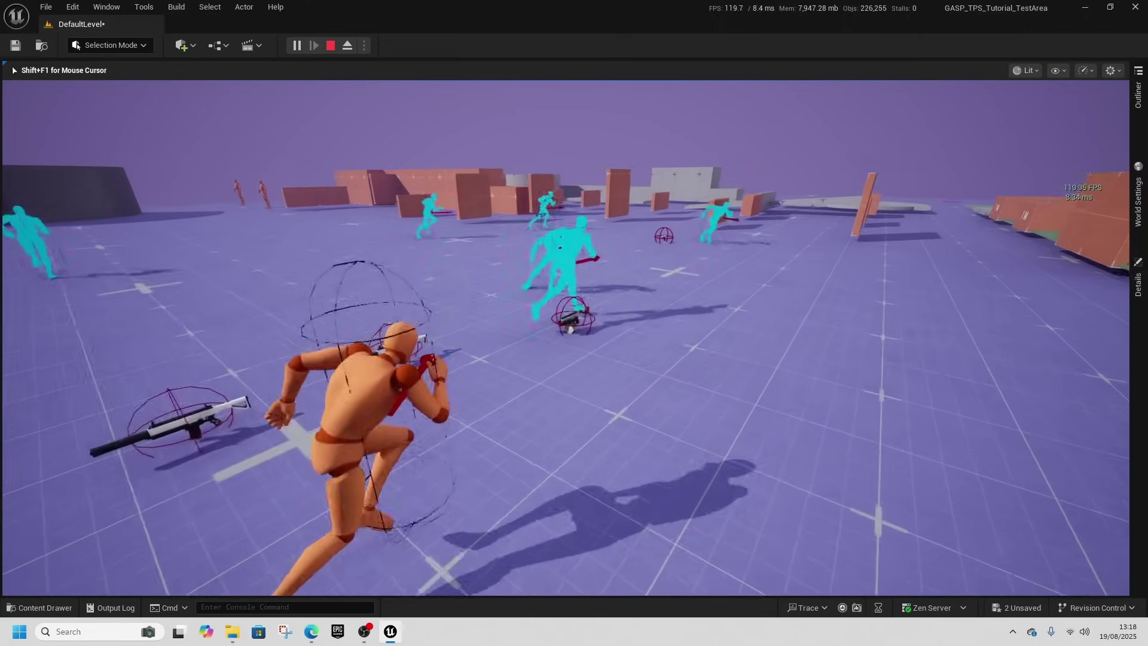
key("w")
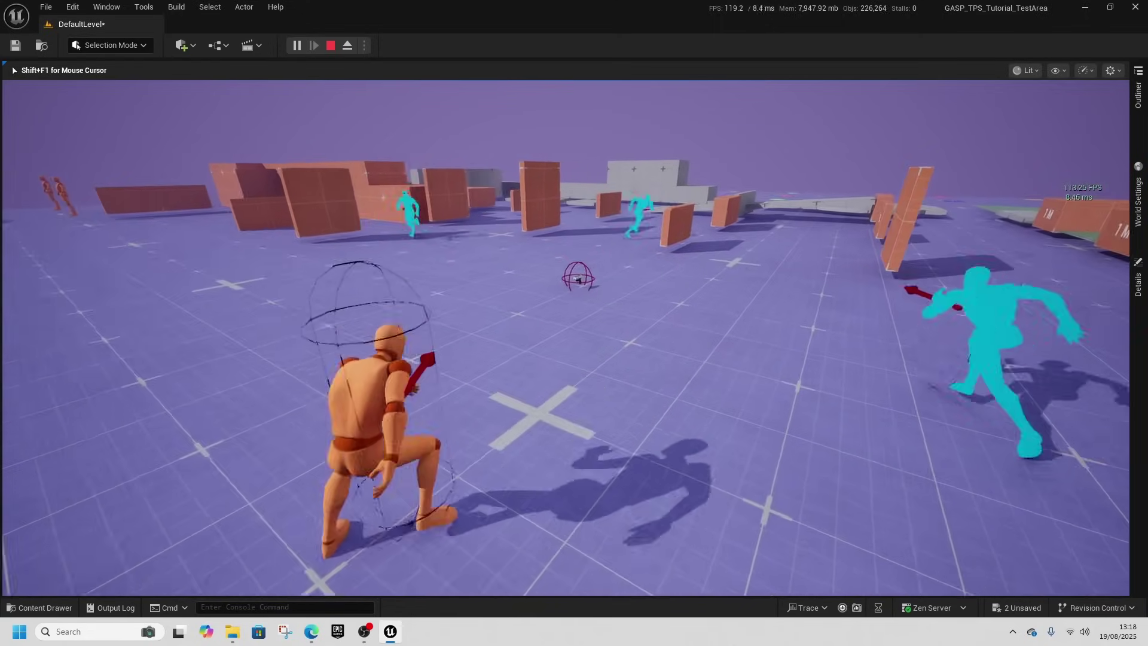
key("w")
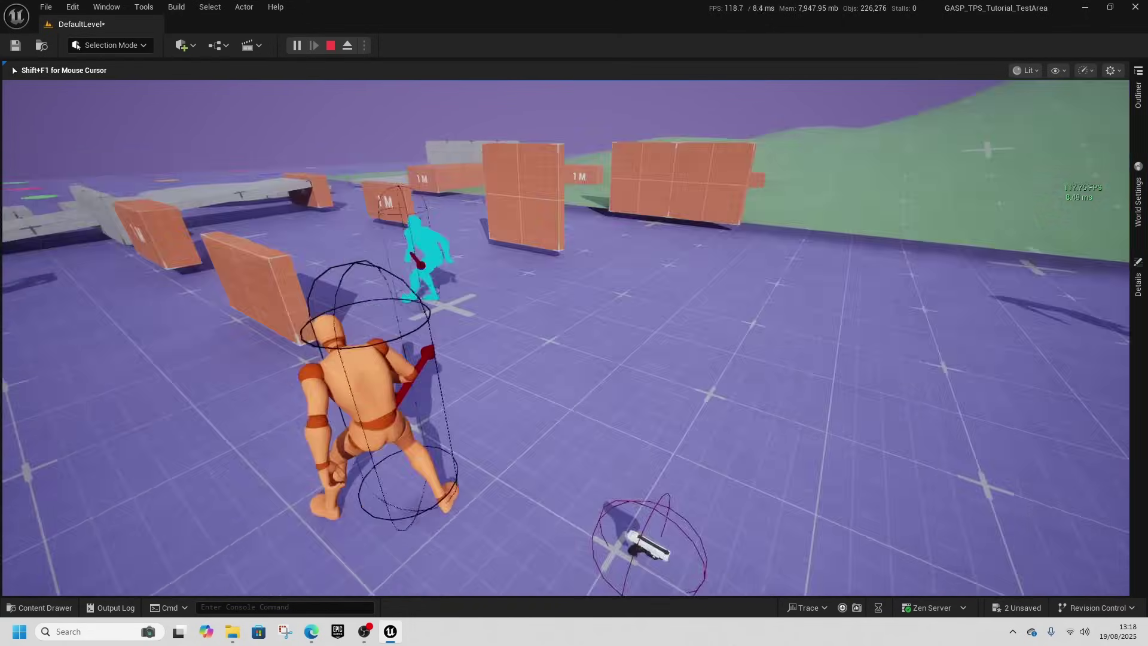
key("w")
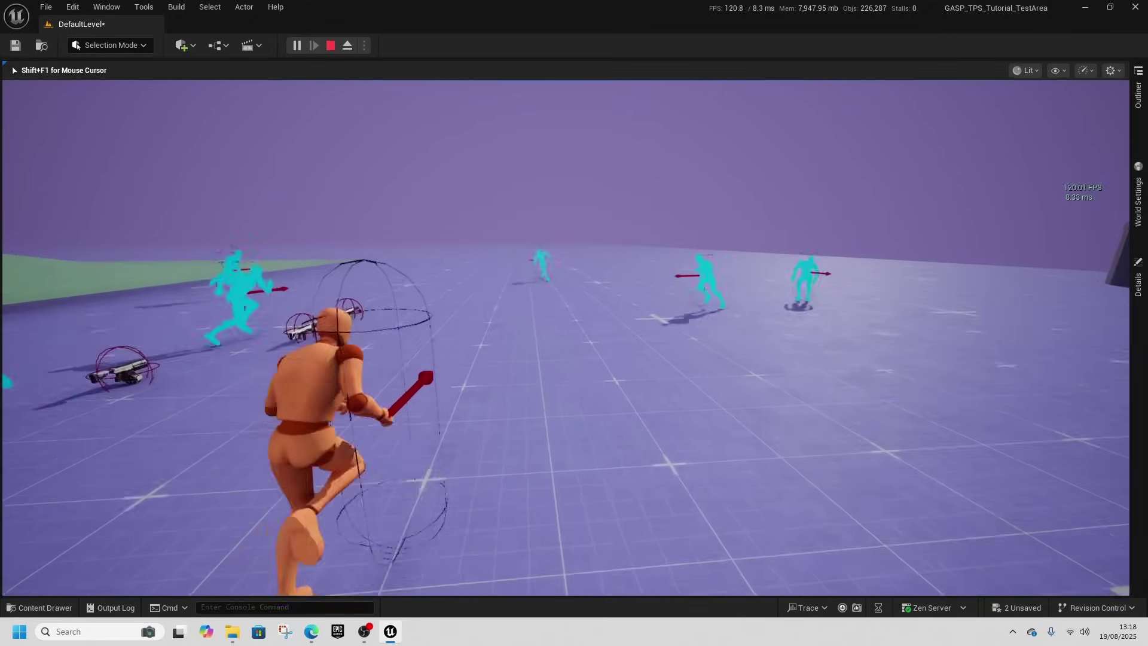
key("w")
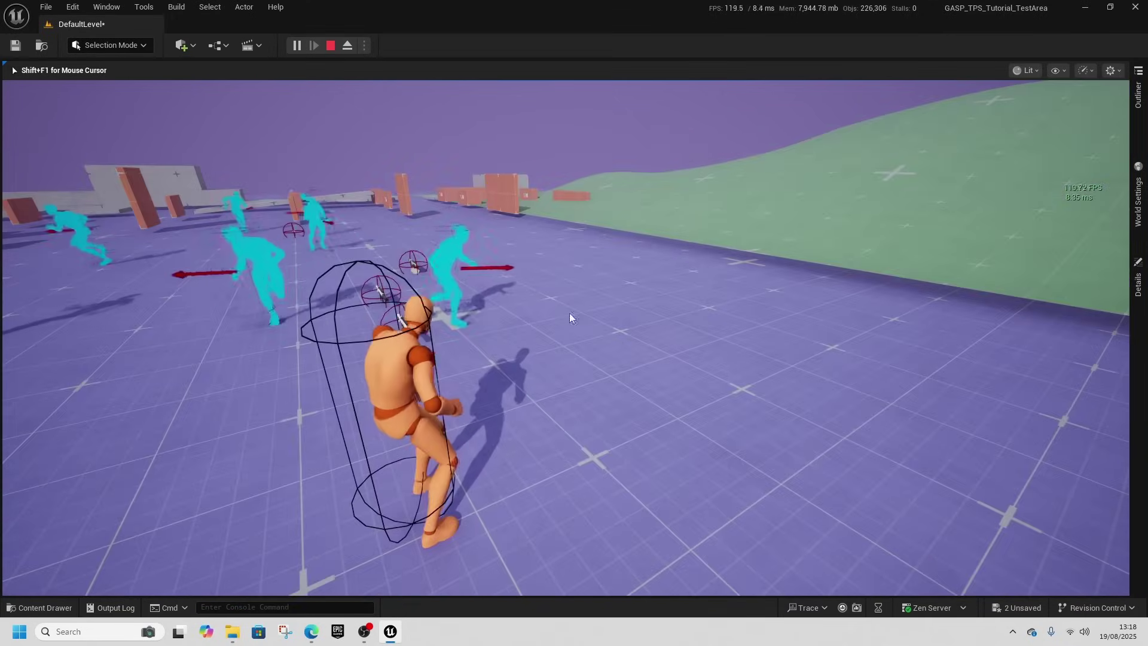
key("shift+F1")
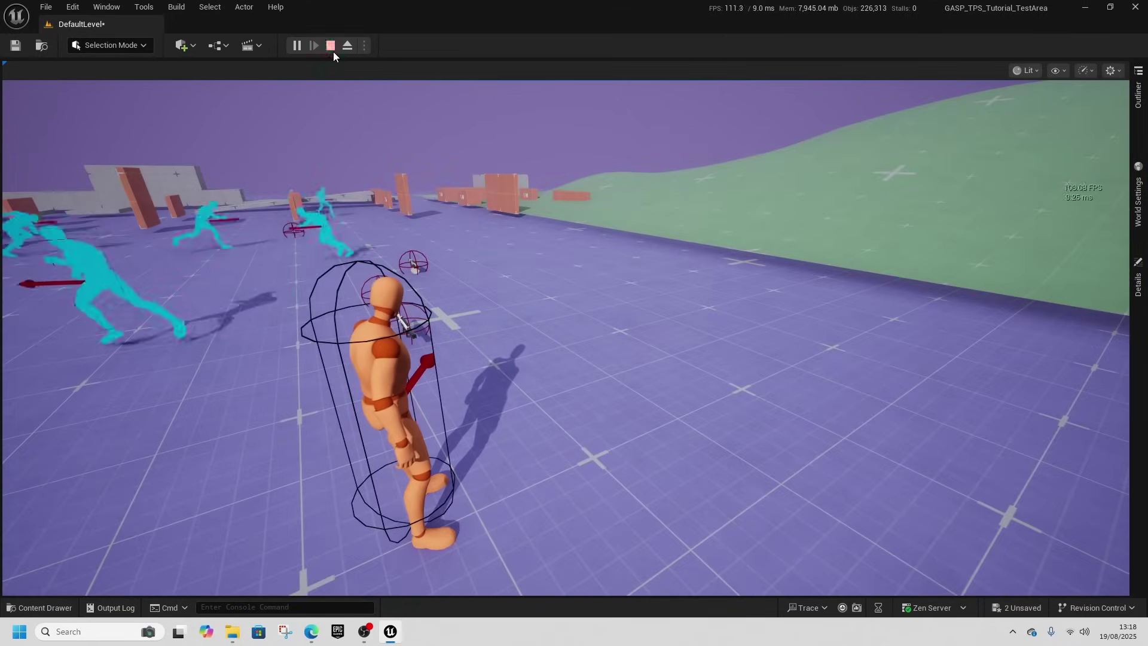
left_click(331, 48)
Select bp_enemy through bp_enemy10 in the Outliner and duplicate them to make twenty enemies
left_click(1133, 105)
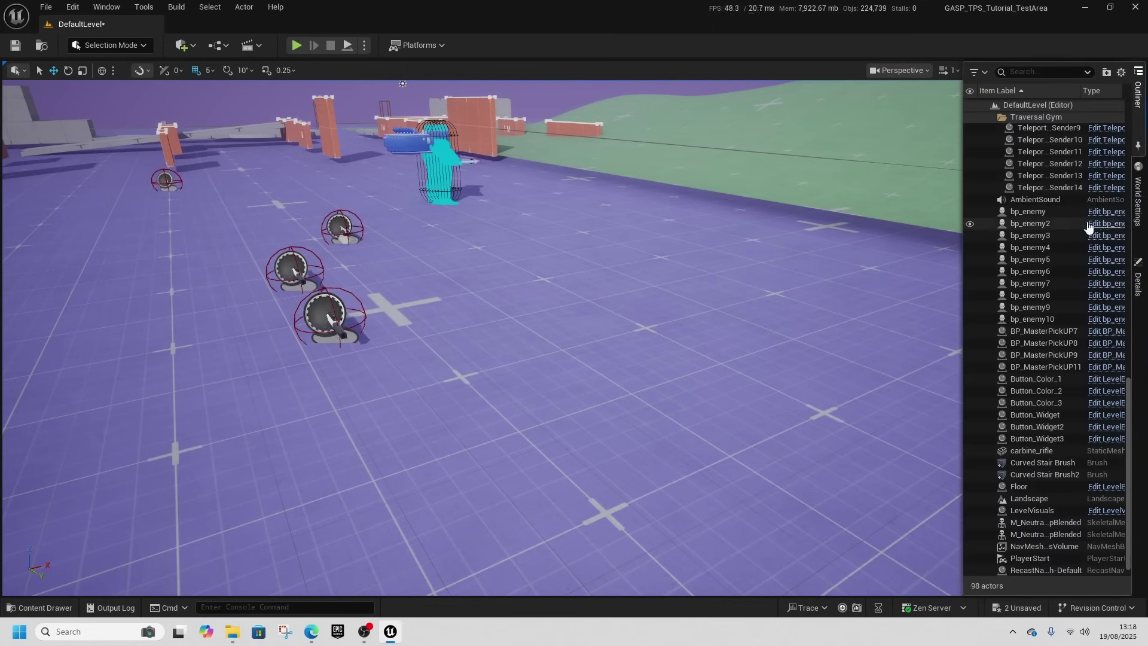
left_click(1047, 321, "shift")
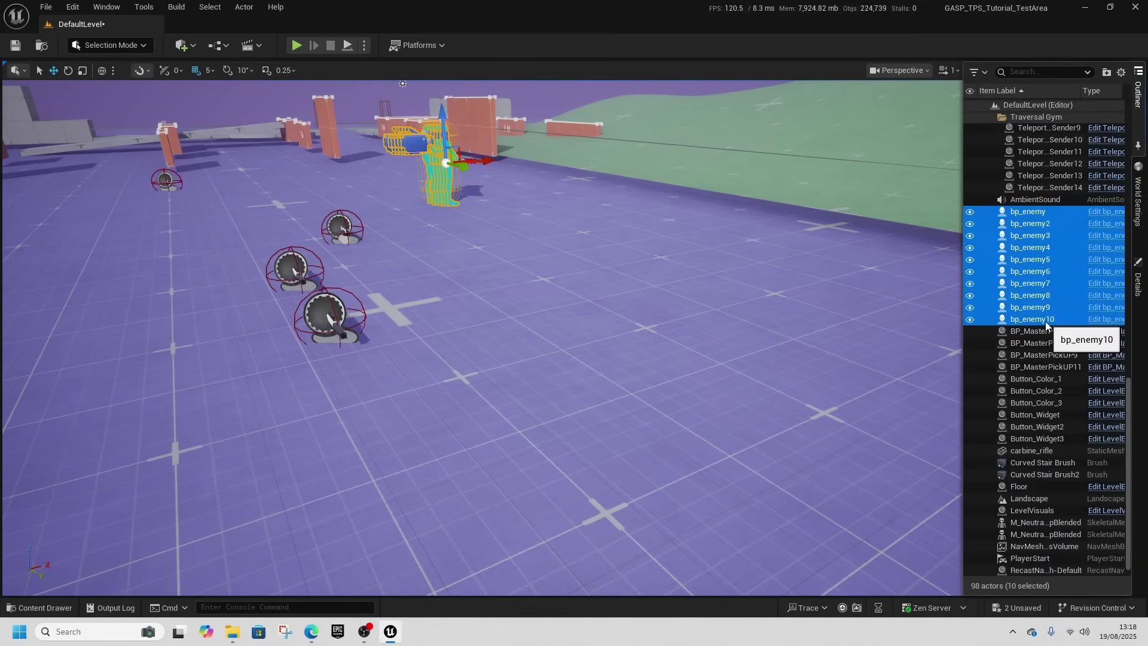
key("ctrl+d")
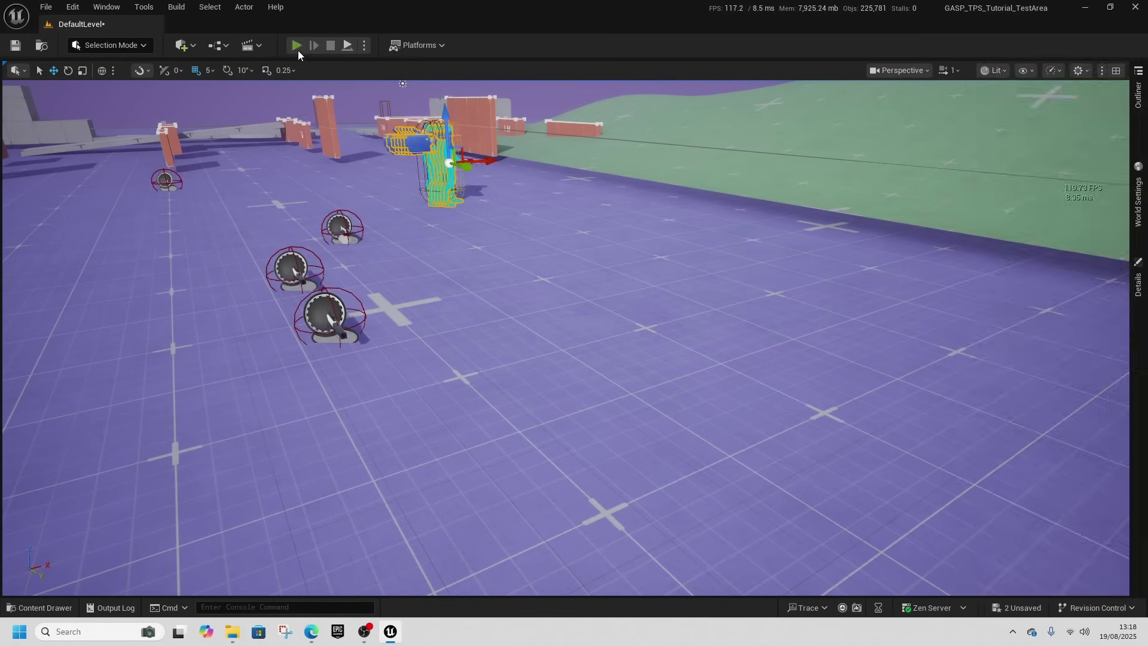
Play the level with twenty enemies, climb the character over the 2.5 m block, run into the crowd to check performance, and stop playing
left_click(297, 46)
key("space")
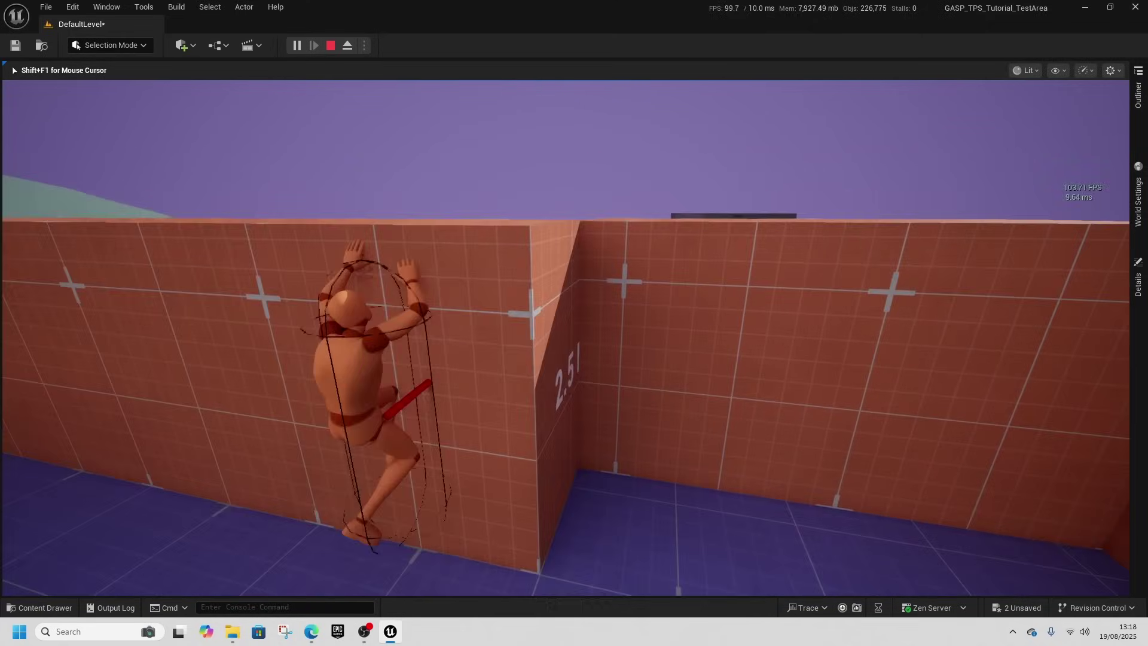
key("space")
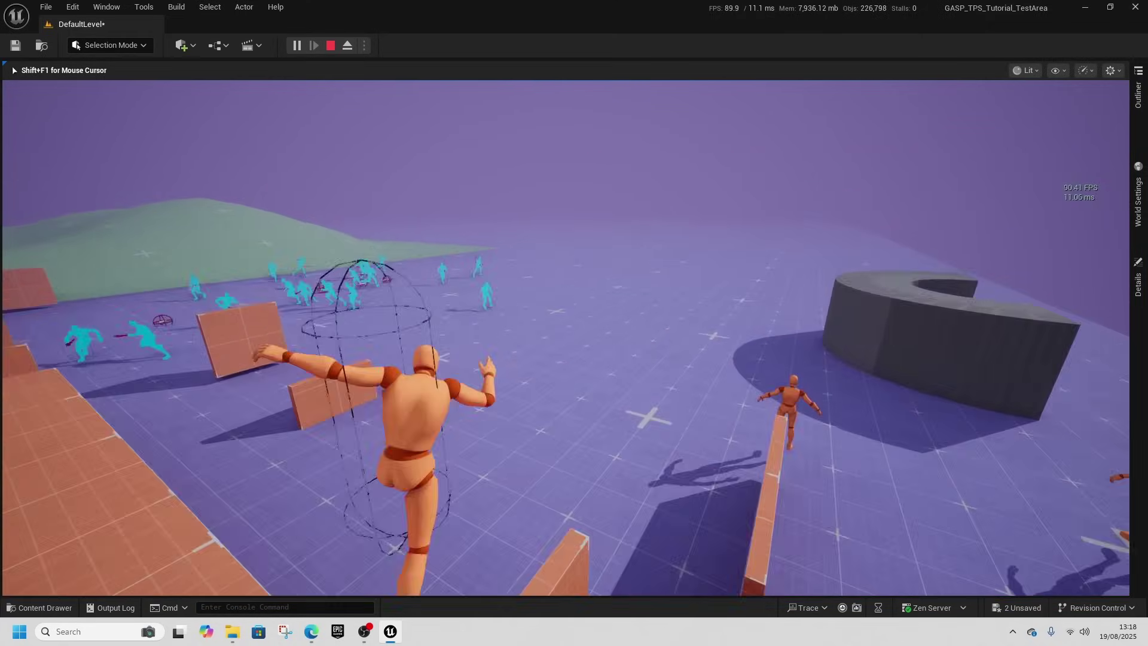
key("w")
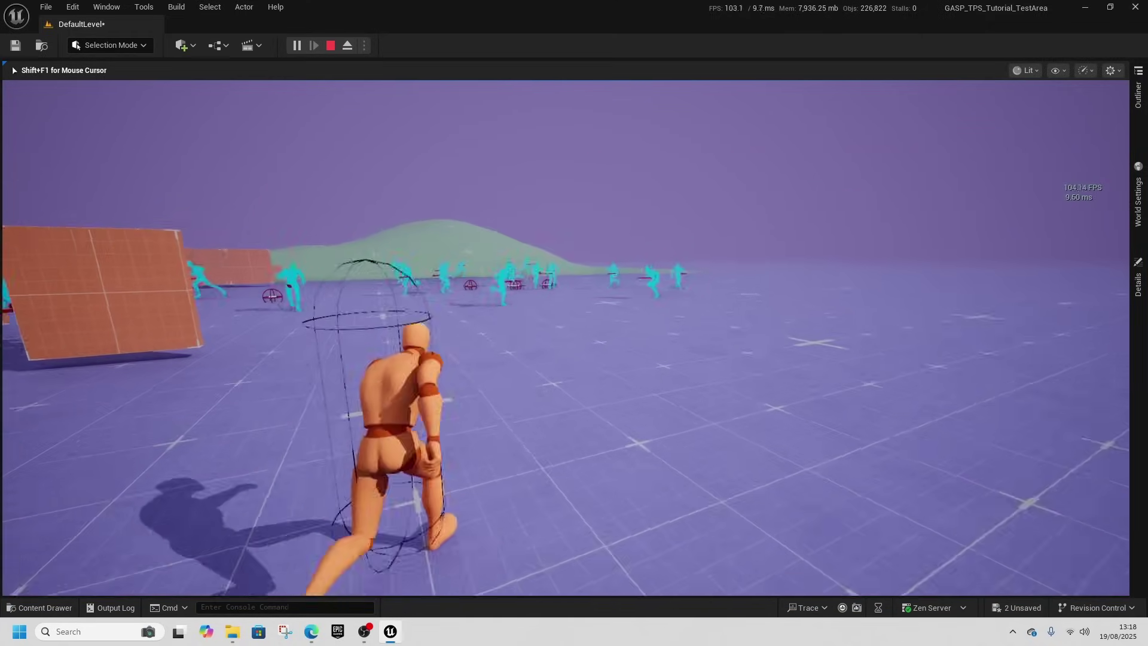
key("w")
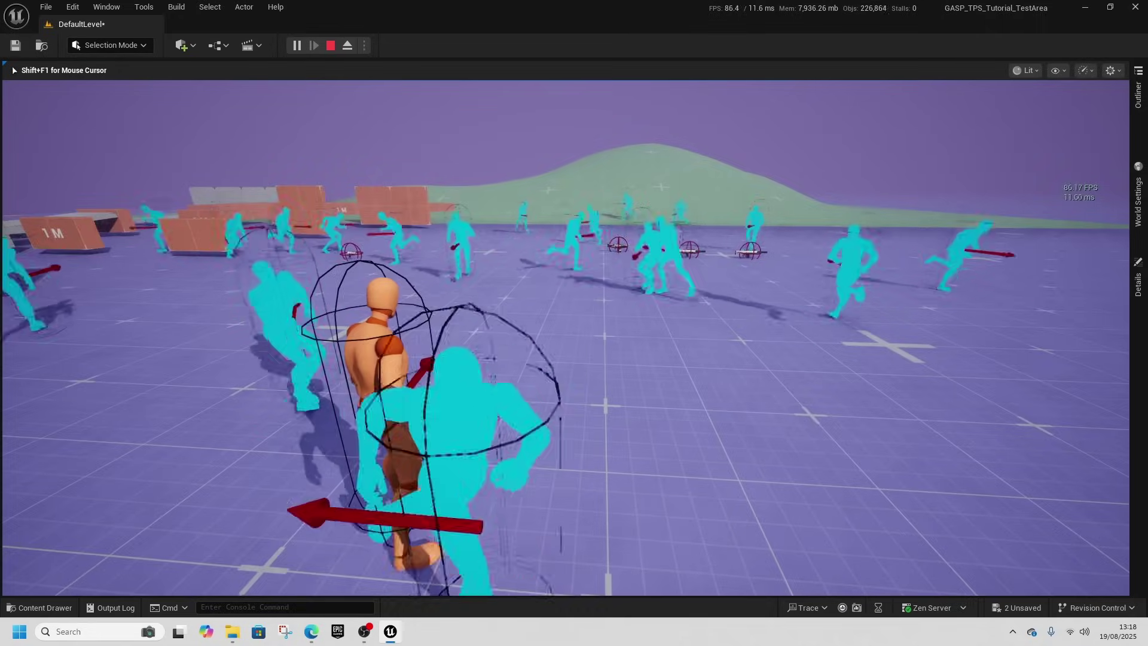
key("w")
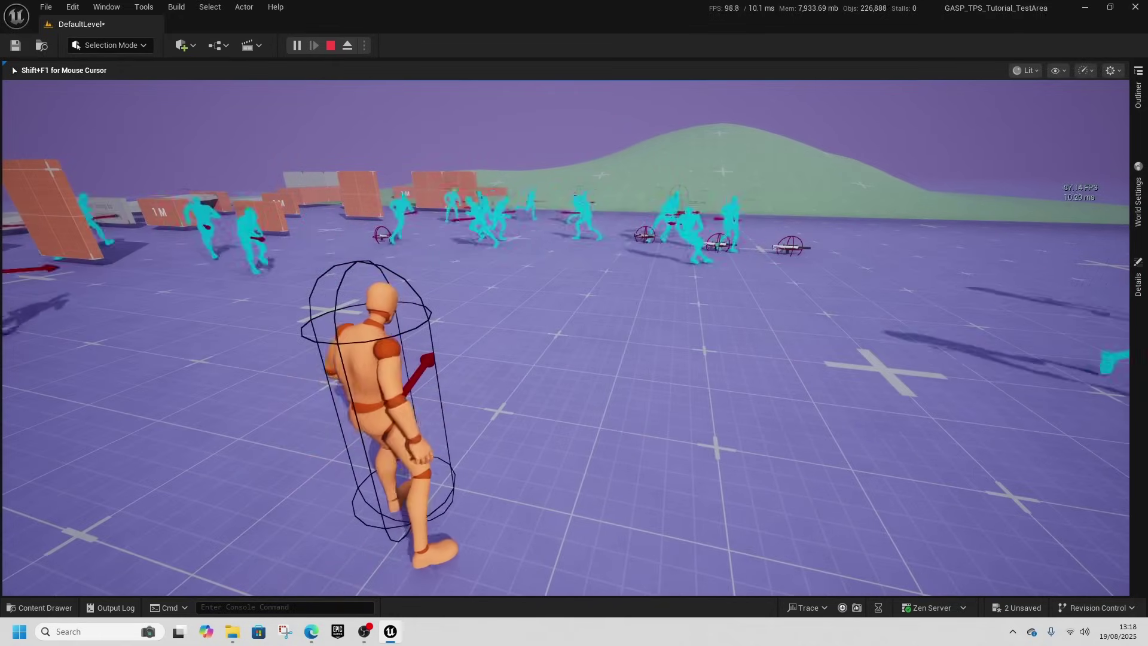
mouse_move(574, 323)
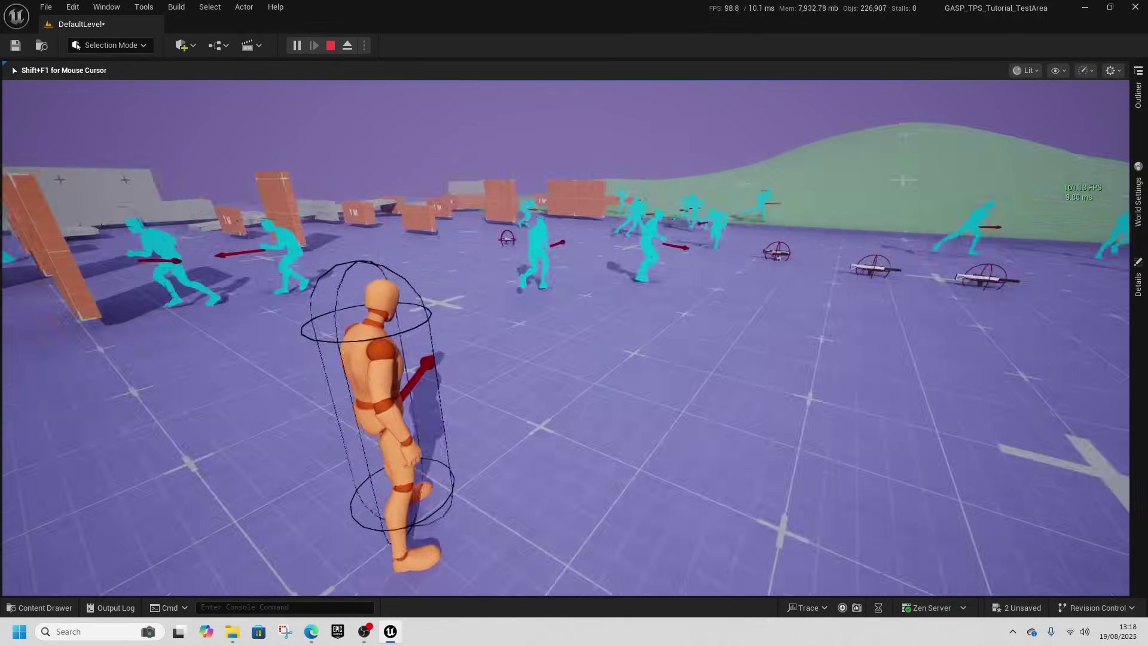
key("alt+Tab")
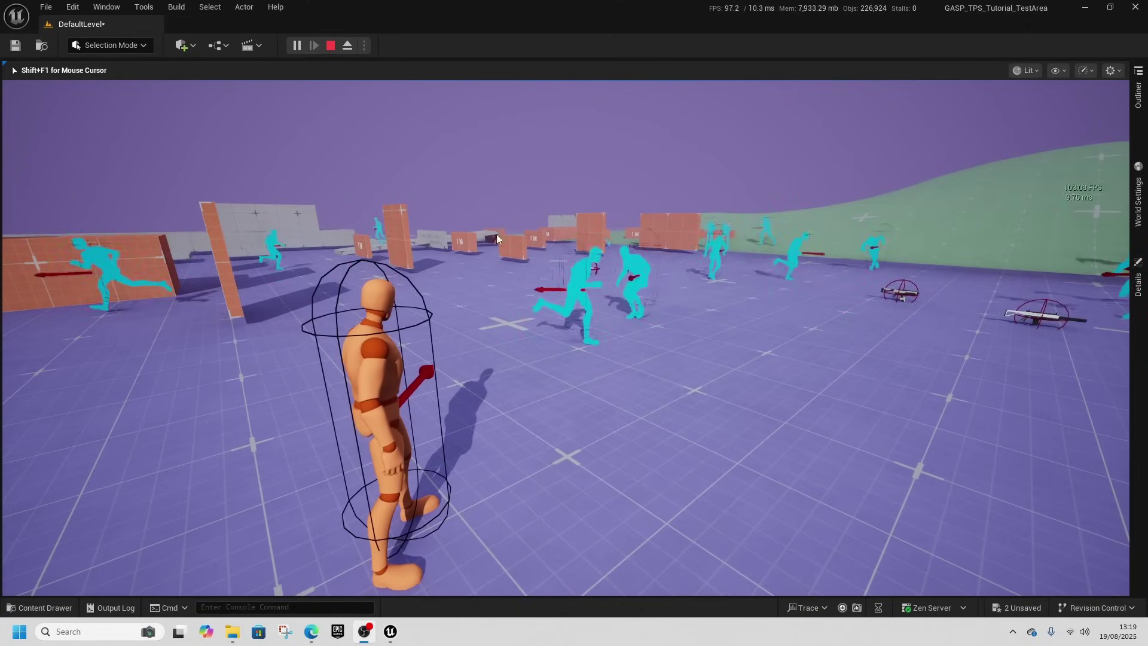
left_click(331, 46)
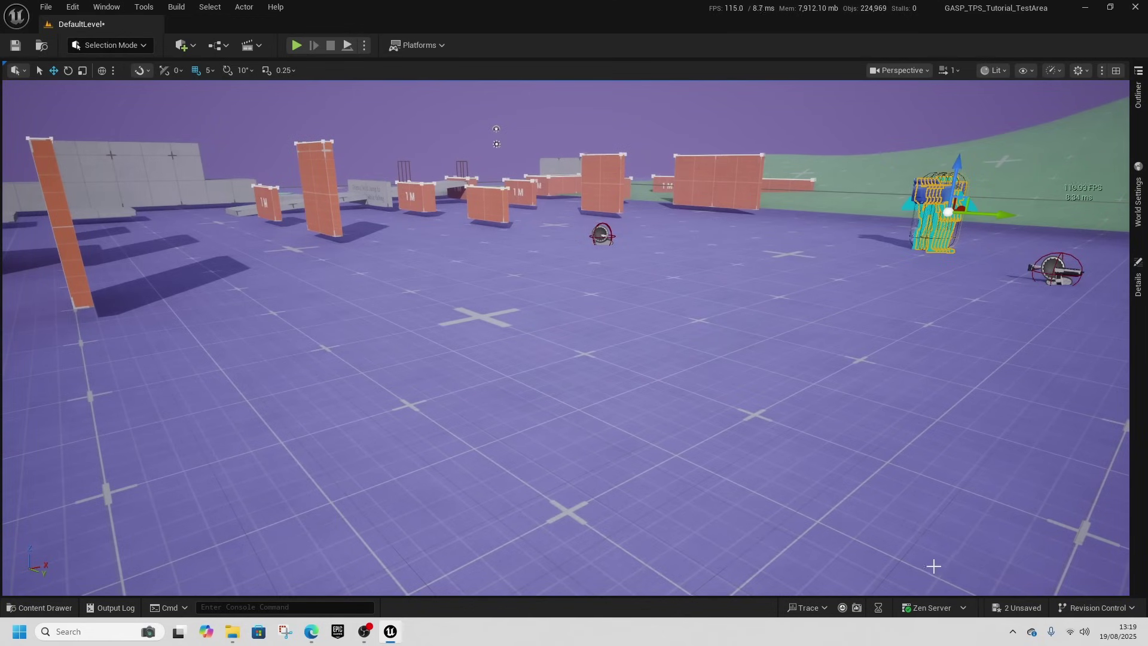
left_click(1142, 109)
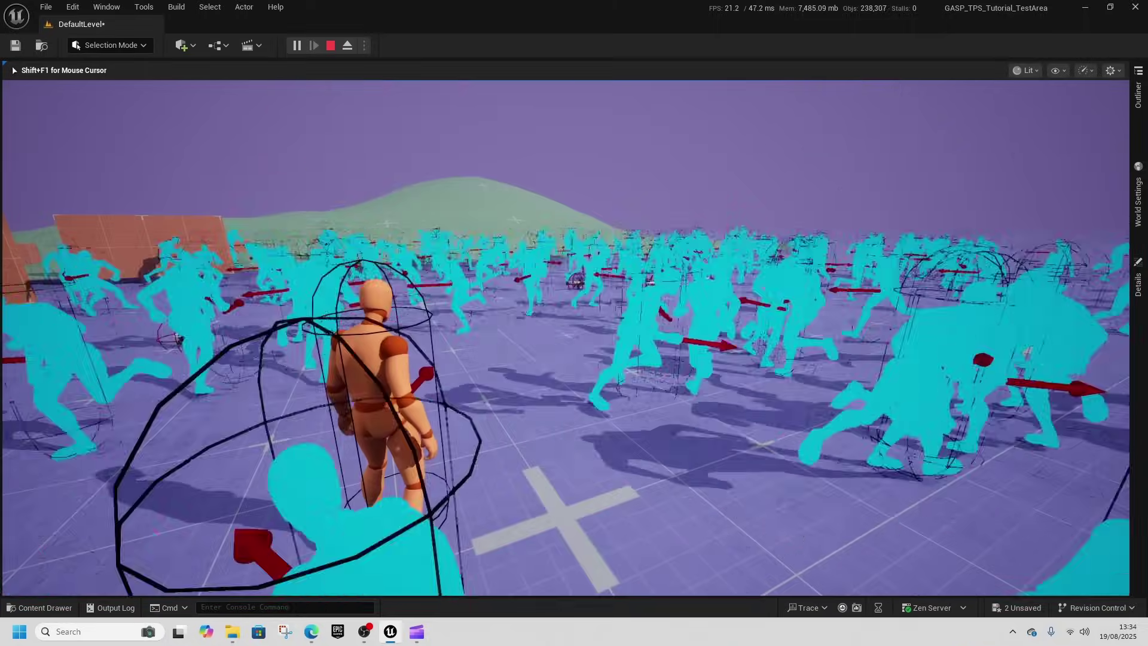
Run the character through the large enemy crowd in the play test, pick up the Lyra Rifle, and move on with it
key("w")
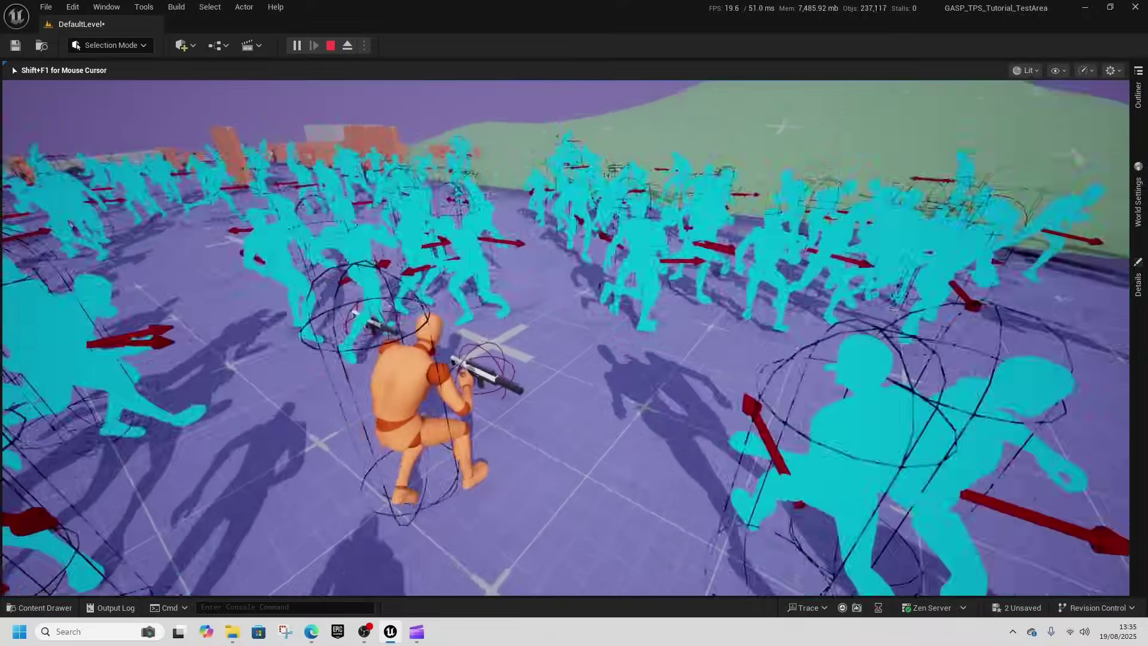
key("e")
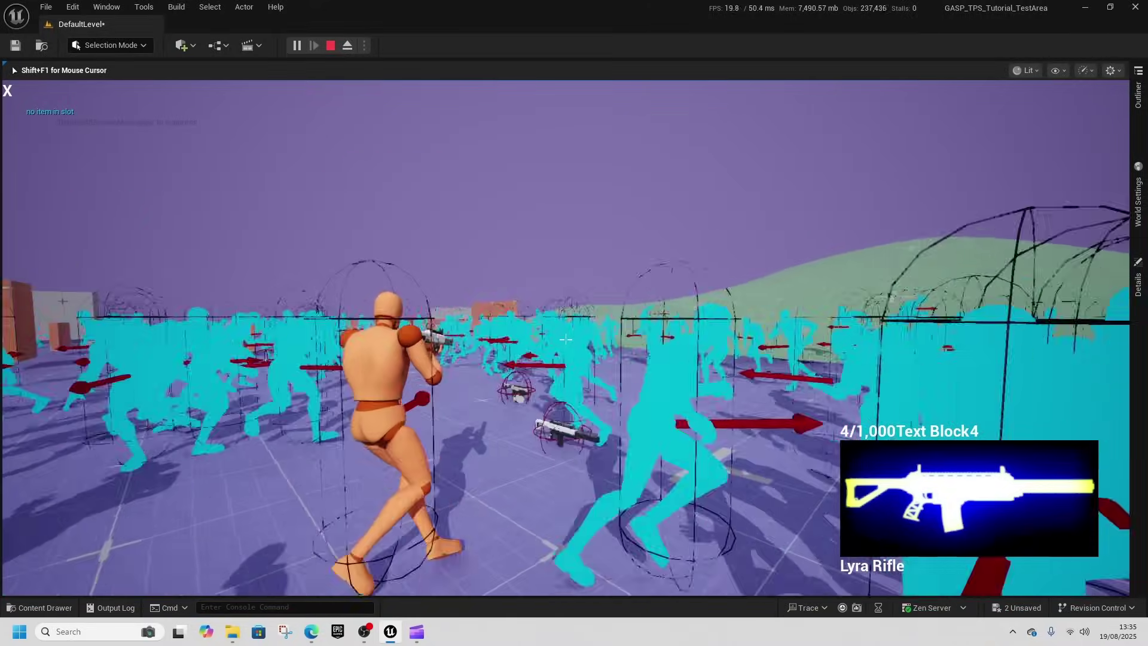
key("w")
key("w")
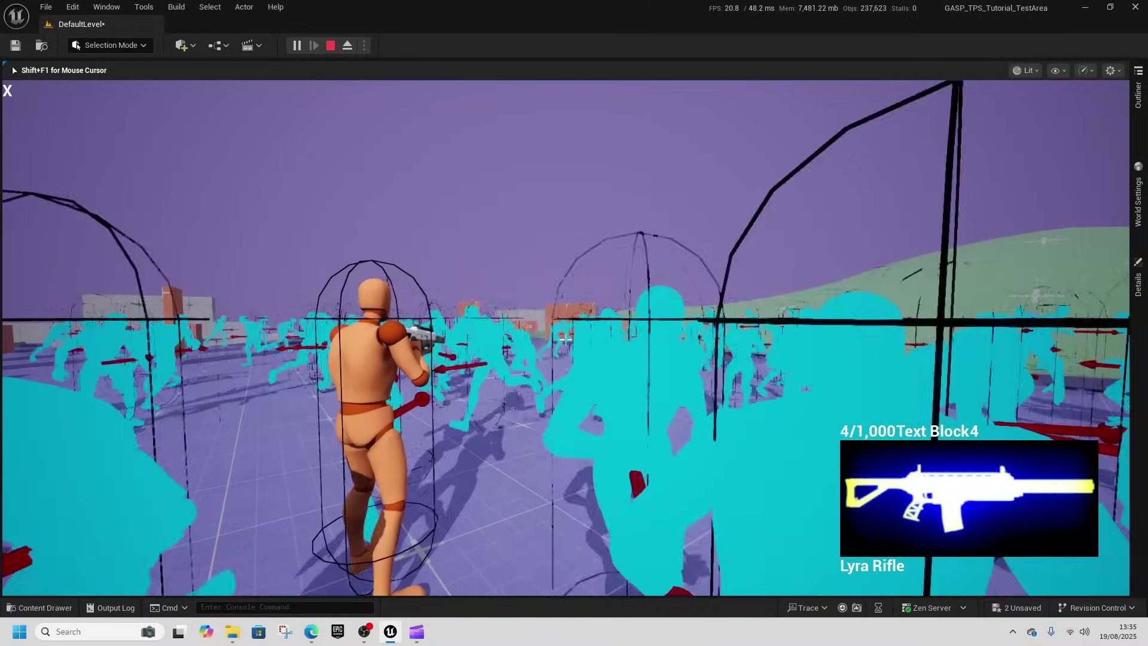